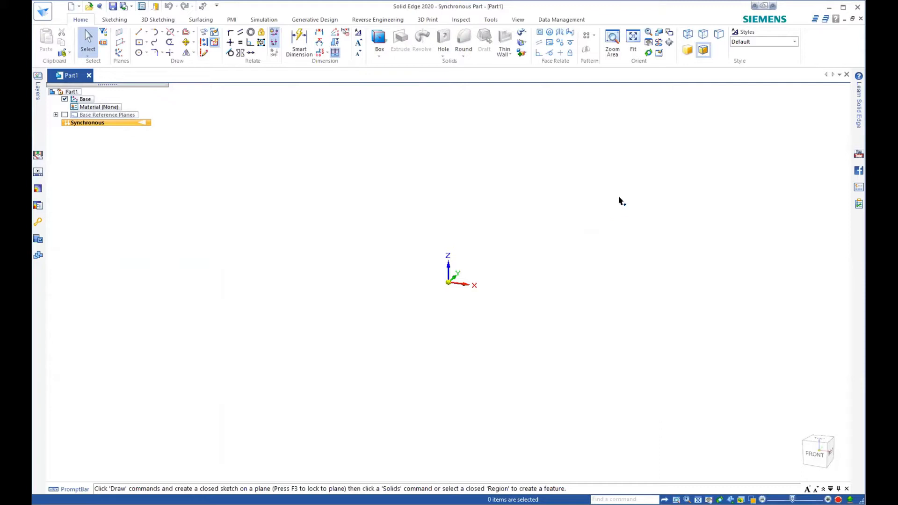
Create a box by center at the origin on the front plane, 10 mm by 10 mm in section and 200 mm long
{"action": "left_click", "coordinate": [380, 38]}
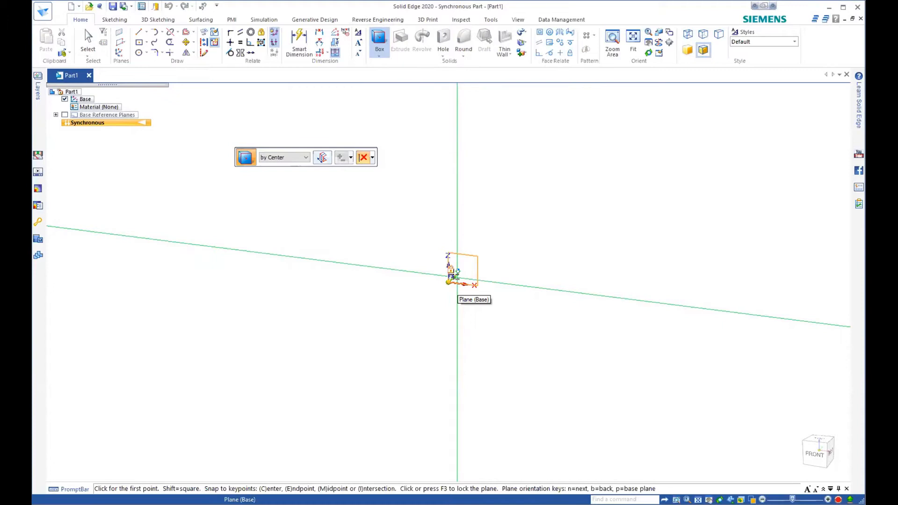
{"action": "left_click", "coordinate": [455, 274]}
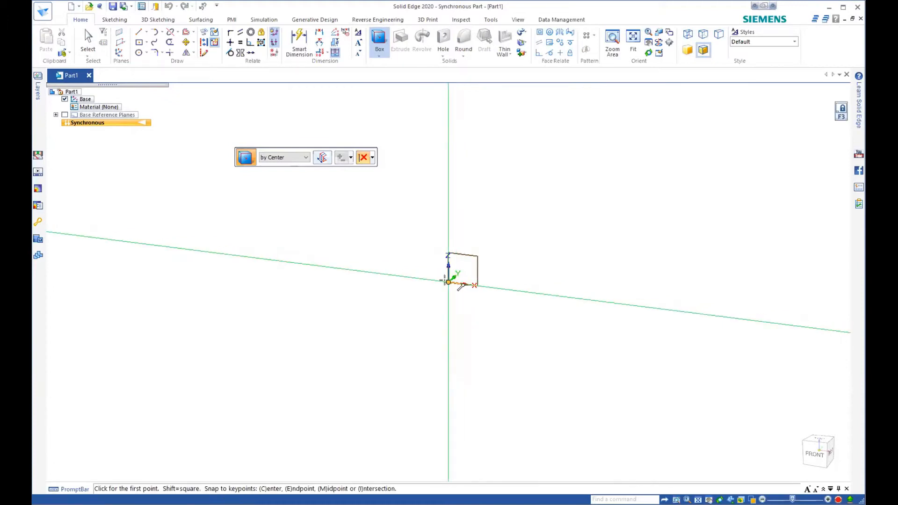
{"action": "left_click", "coordinate": [448, 281]}
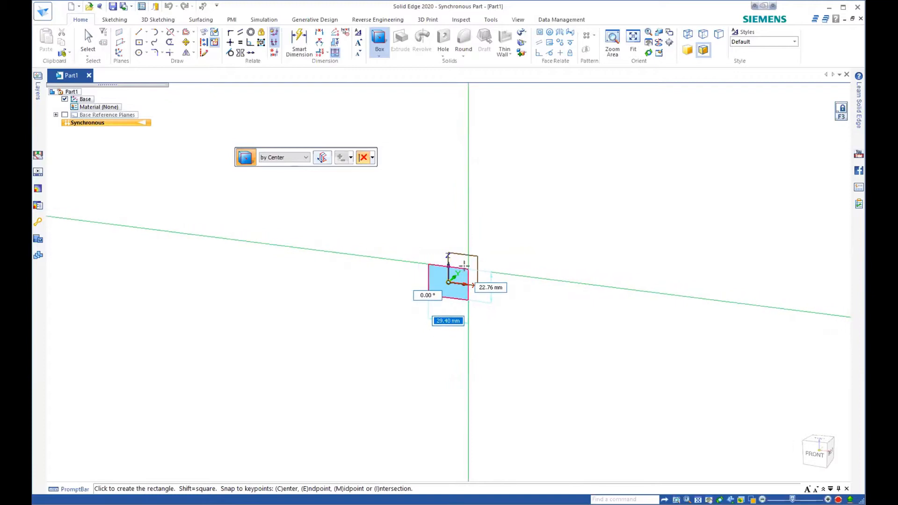
{"action": "type", "text": "10"}
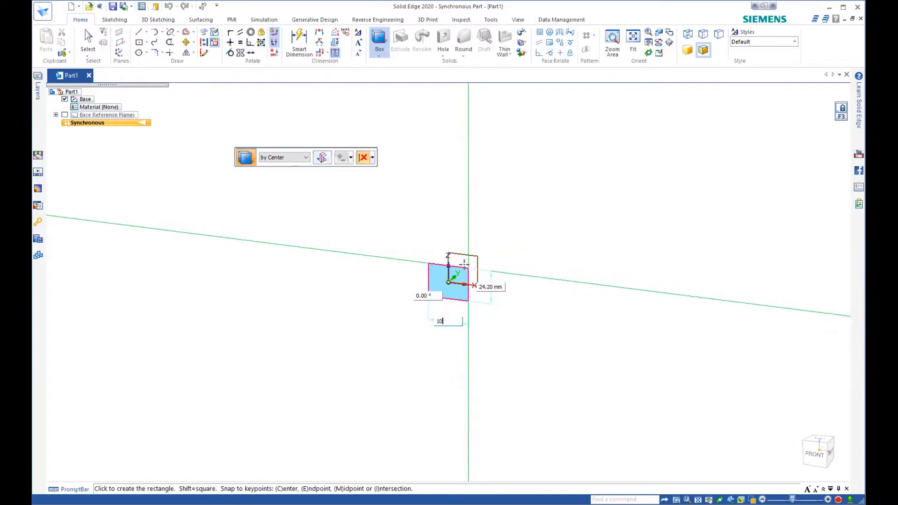
{"action": "key", "text": "Tab"}
{"action": "type", "text": "10"}
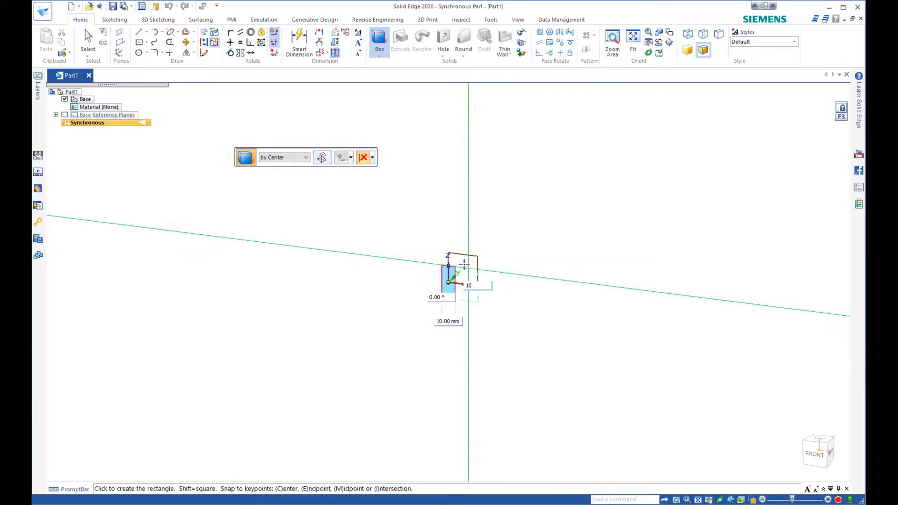
{"action": "key", "text": "Tab"}
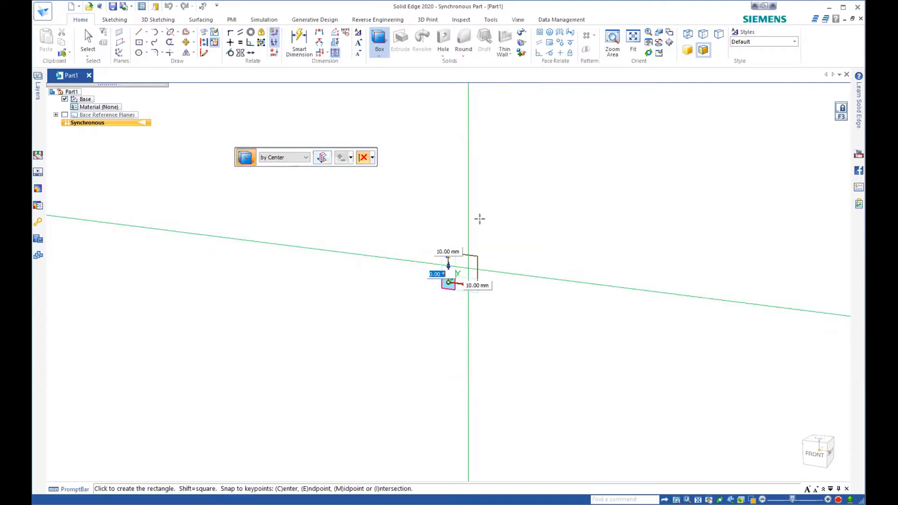
{"action": "left_click", "coordinate": [512, 259]}
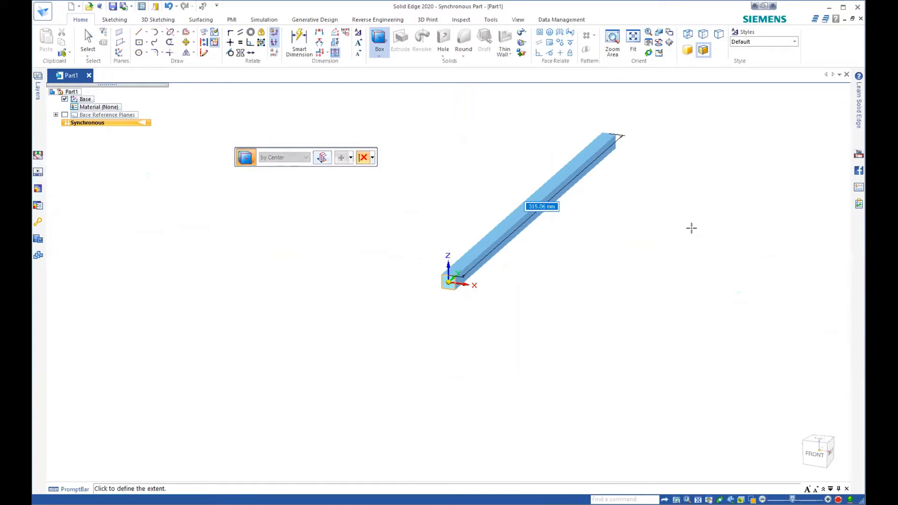
{"action": "type", "text": "200"}
{"action": "key", "text": "Return"}
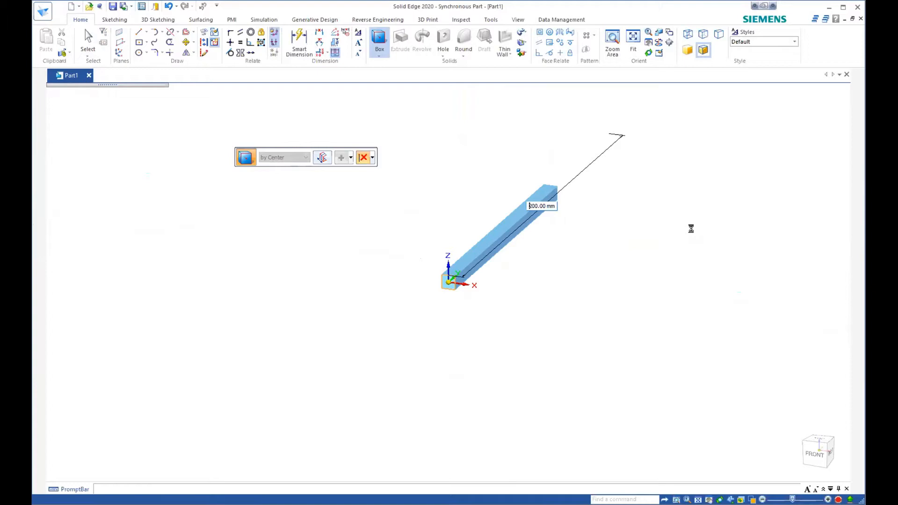
Hide the PMI dimensions of the box
{"action": "scroll", "coordinate": [528, 291], "scroll_direction": "down", "scroll_amount": 2}
{"action": "scroll", "coordinate": [528, 291], "scroll_direction": "up", "scroll_amount": 3}
{"action": "scroll", "coordinate": [387, 314], "scroll_direction": "up", "scroll_amount": 2}
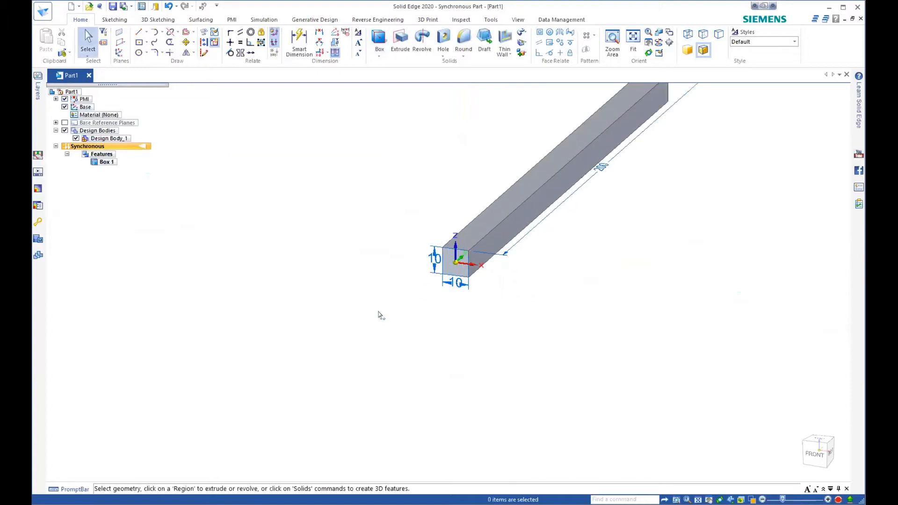
{"action": "scroll", "coordinate": [382, 315], "scroll_direction": "up", "scroll_amount": 2}
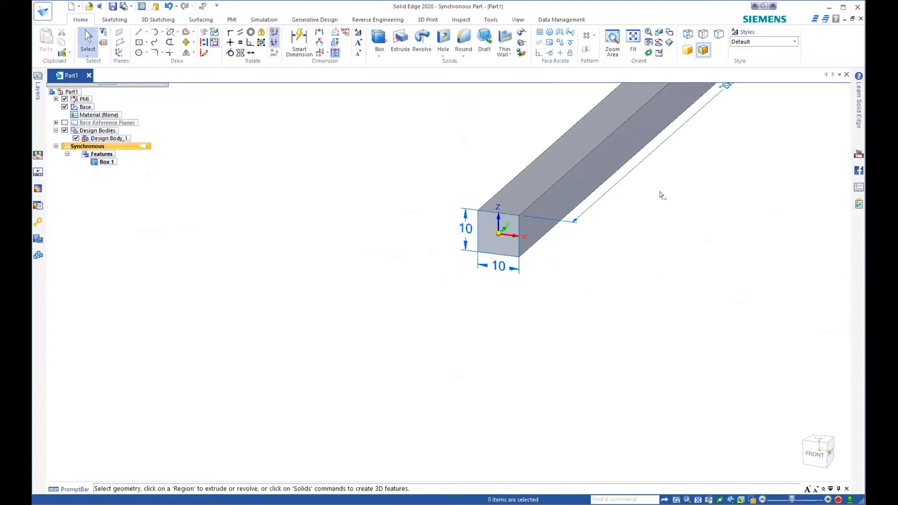
{"action": "left_click", "coordinate": [65, 99]}
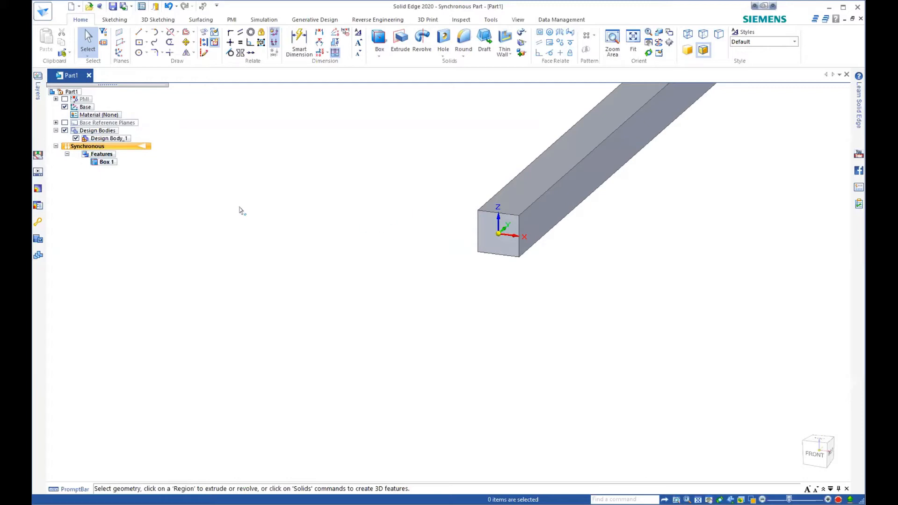
Lock the sketch plane to the bar's square front end face for drawing a rectangle
{"action": "left_click", "coordinate": [139, 42]}
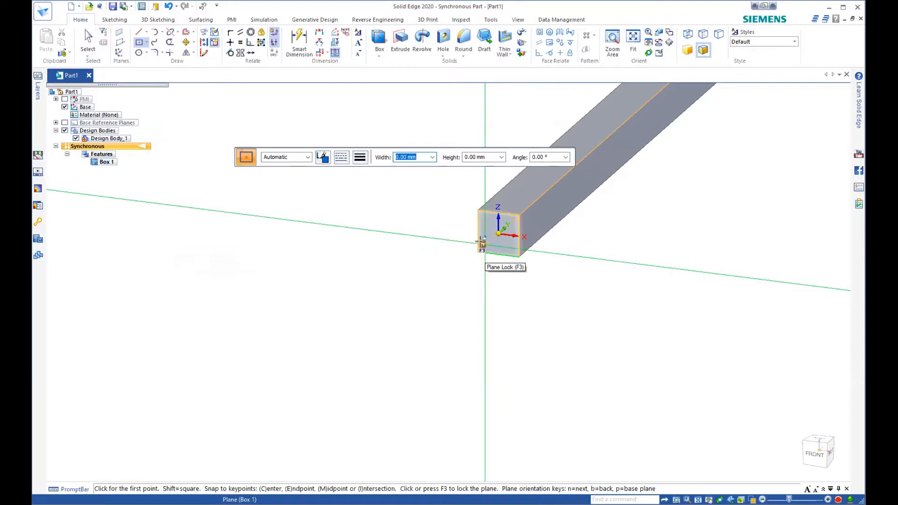
{"action": "left_click", "coordinate": [482, 244]}
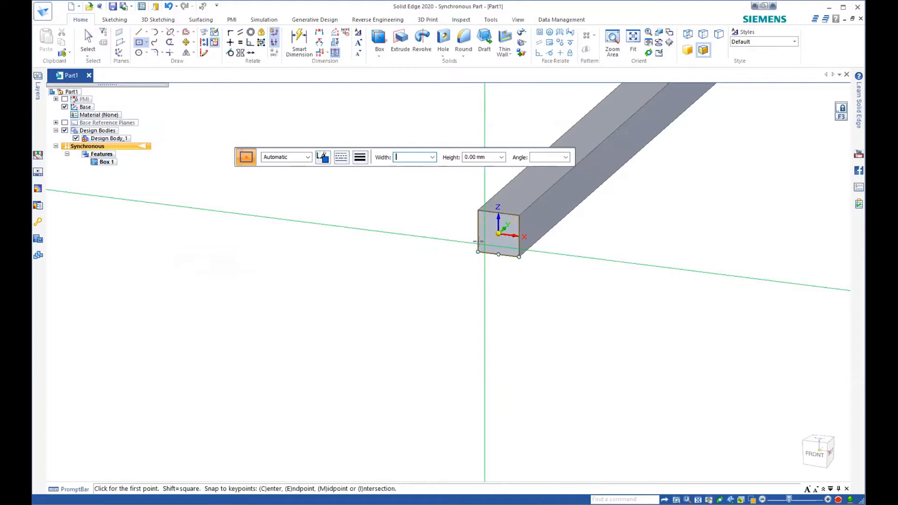
{"action": "left_click", "coordinate": [473, 213]}
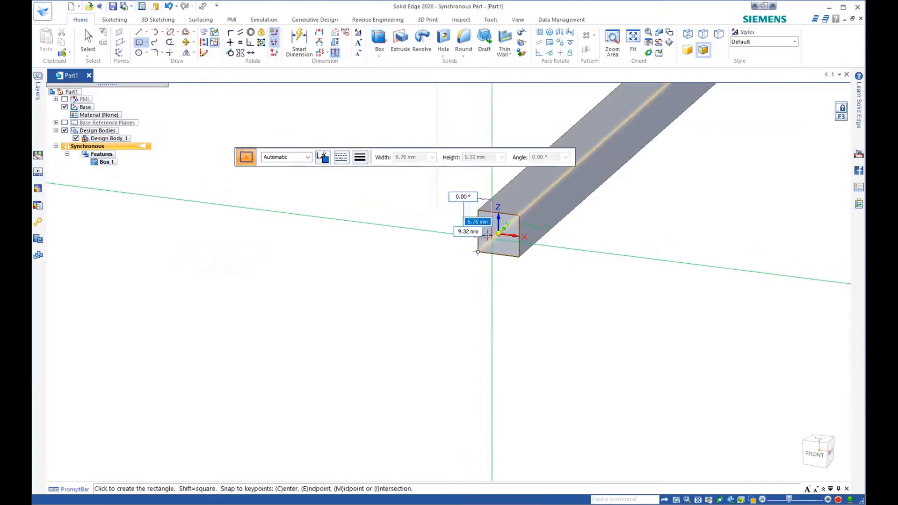
{"action": "left_click", "coordinate": [487, 228]}
{"action": "key", "text": "Escape"}
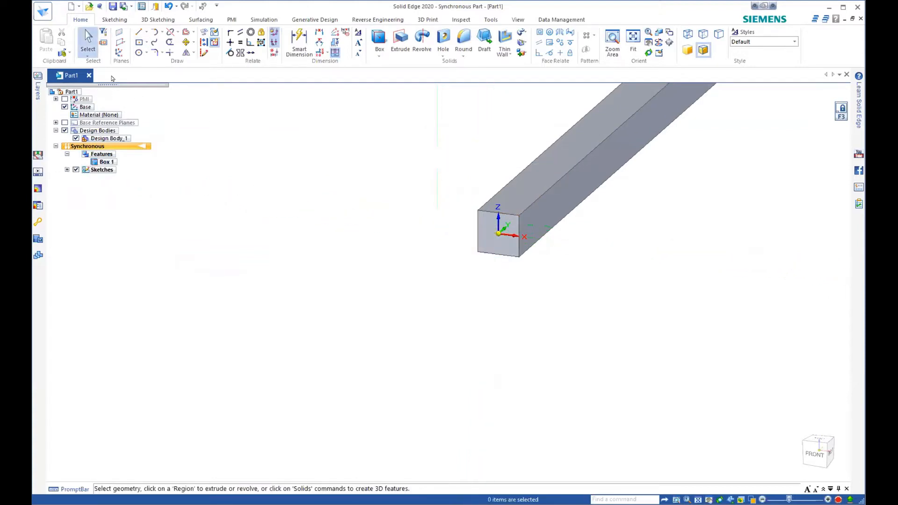
Sketch a two-point rectangle about 3.3 mm wide and 7.5 mm high on the front end face, starting on its left edge
{"action": "left_click", "coordinate": [146, 43]}
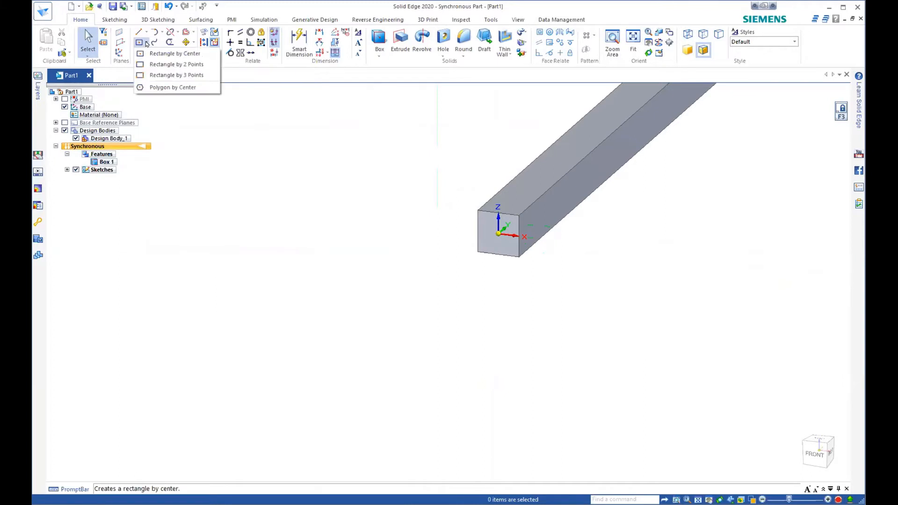
{"action": "left_click", "coordinate": [427, 233]}
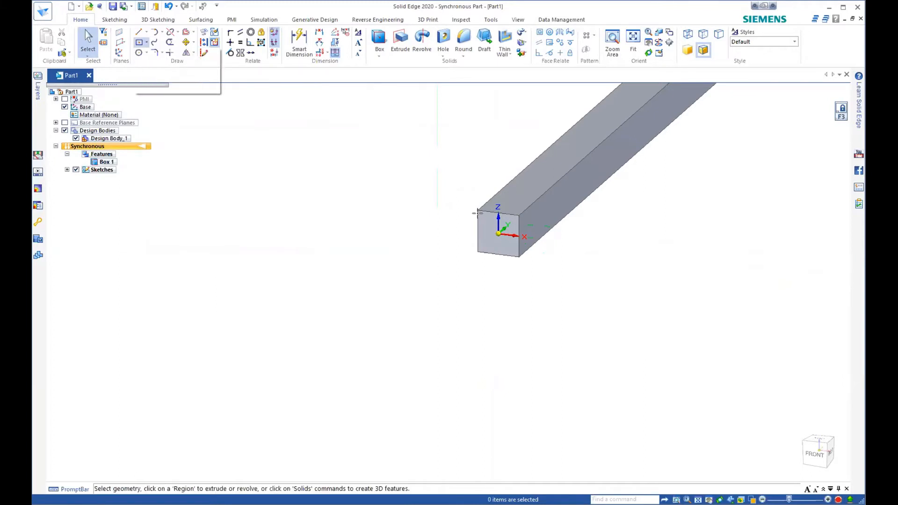
{"action": "left_click", "coordinate": [478, 251]}
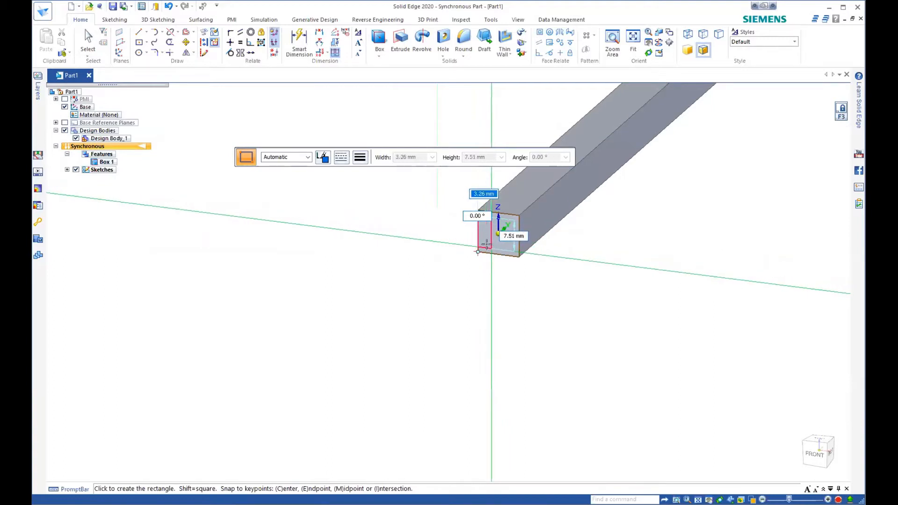
{"action": "left_click", "coordinate": [487, 243]}
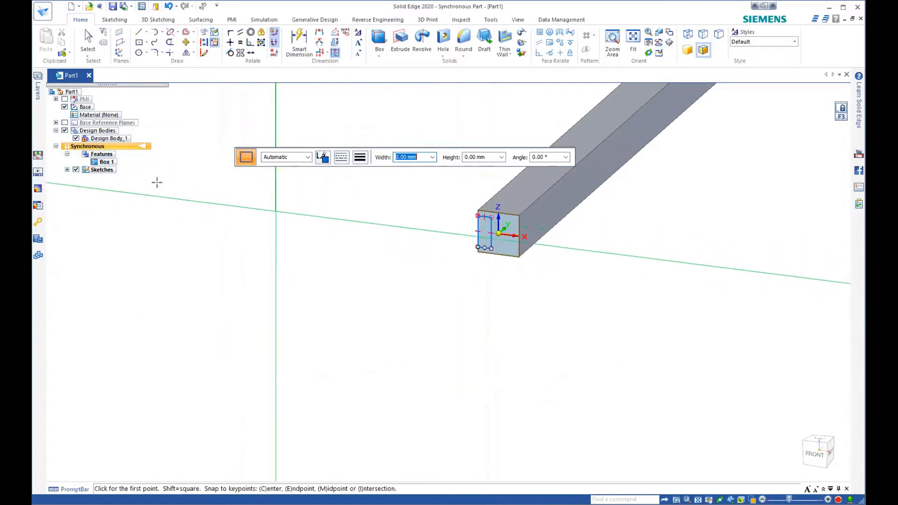
Dimension the rectangle's height with Smart Dimension and set it to 8 mm
{"action": "left_click", "coordinate": [299, 37]}
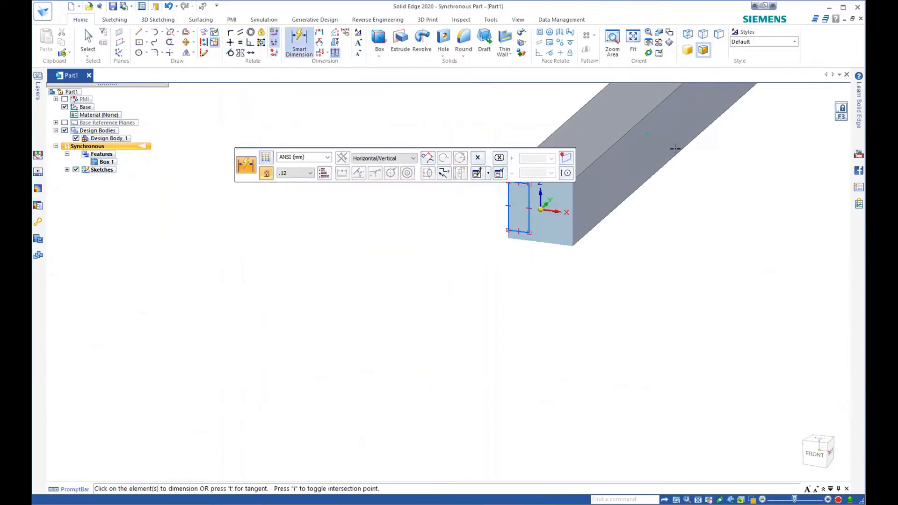
{"action": "scroll", "coordinate": [668, 150], "scroll_direction": "up", "scroll_amount": 5}
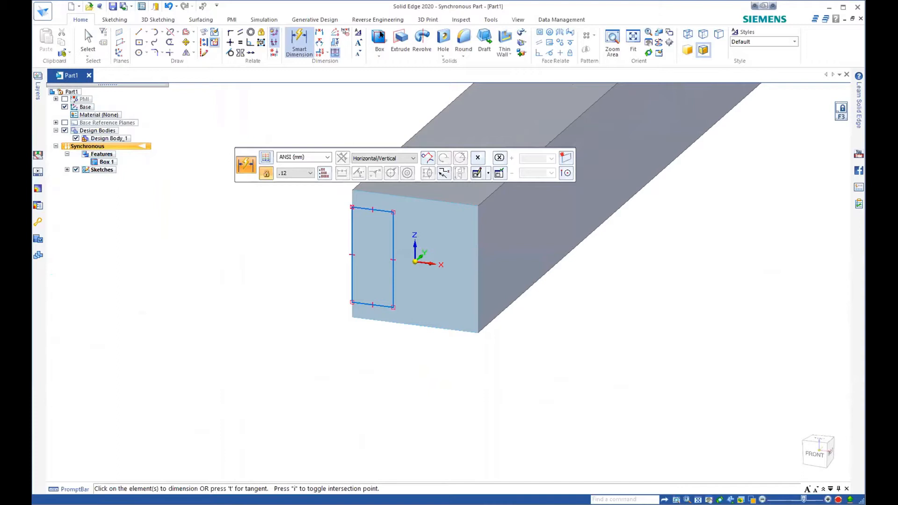
{"action": "key", "text": "Escape"}
{"action": "left_click", "coordinate": [300, 39]}
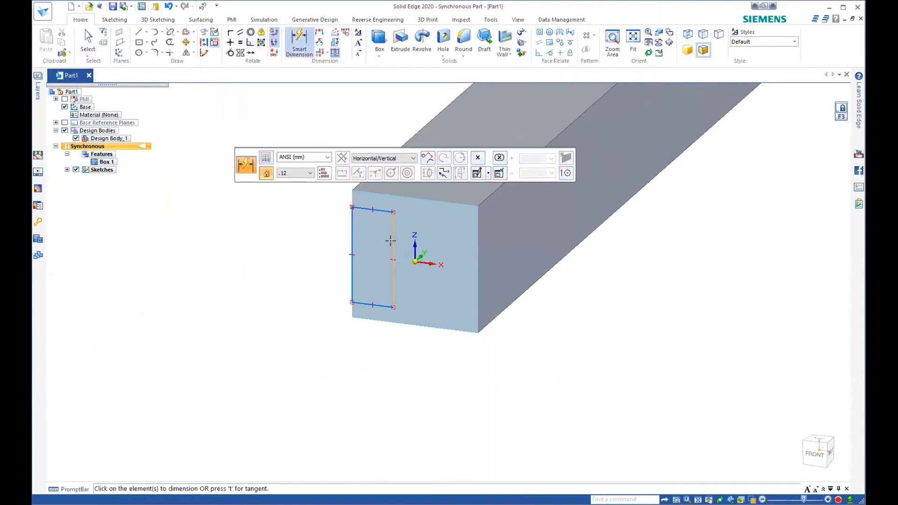
{"action": "left_click", "coordinate": [353, 266]}
{"action": "left_click", "coordinate": [299, 248]}
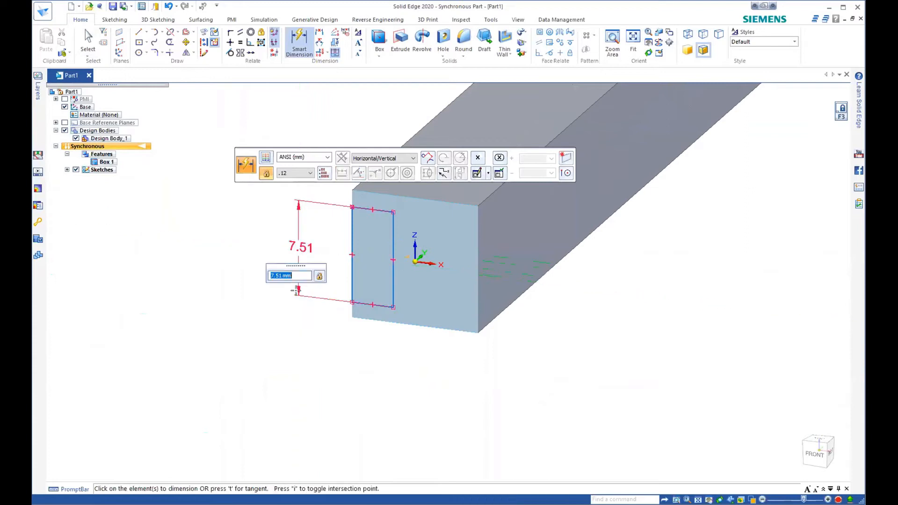
{"action": "type", "text": "8"}
{"action": "key", "text": "Return"}
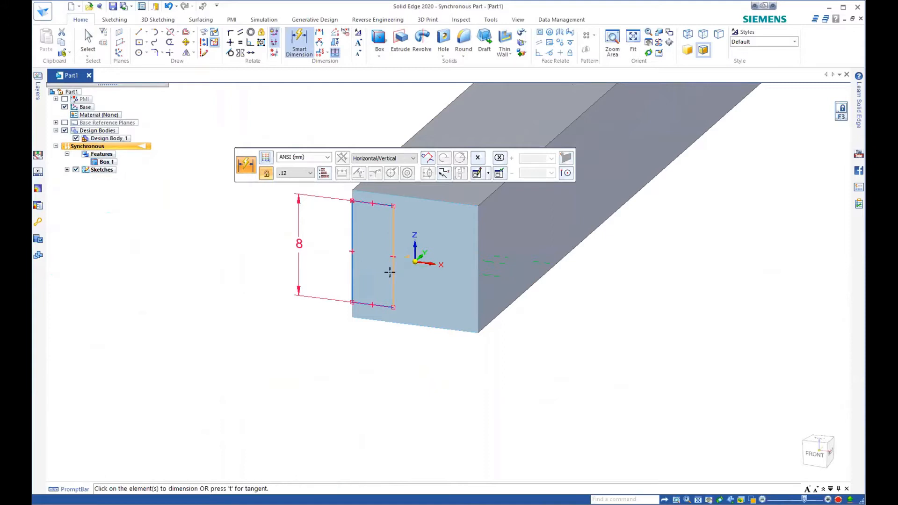
Dimension the rectangle's width and set it to 4.5 mm
{"action": "left_click", "coordinate": [359, 302]}
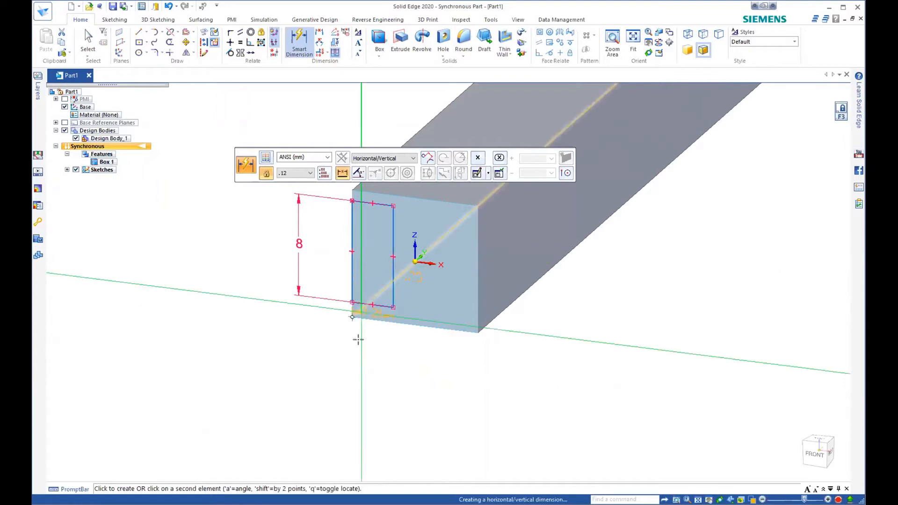
{"action": "left_click", "coordinate": [370, 358]}
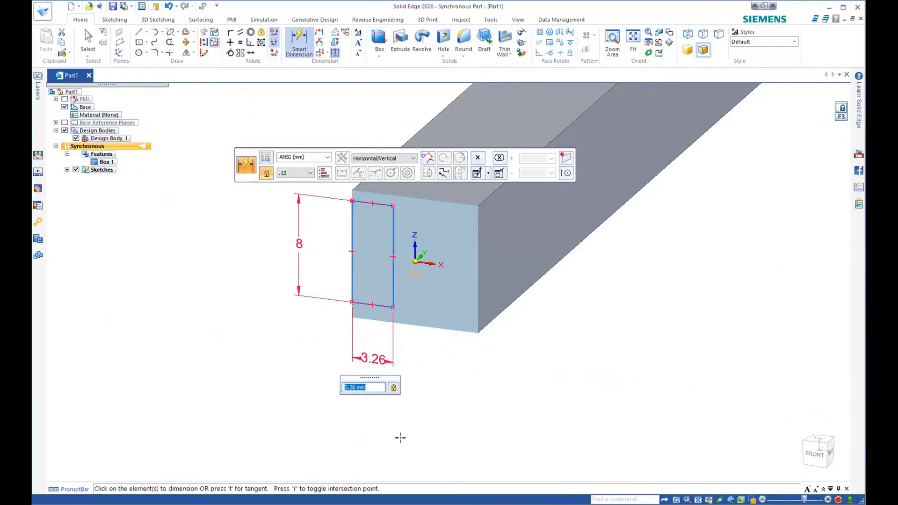
{"action": "type", "text": "4.5"}
{"action": "key", "text": "Return"}
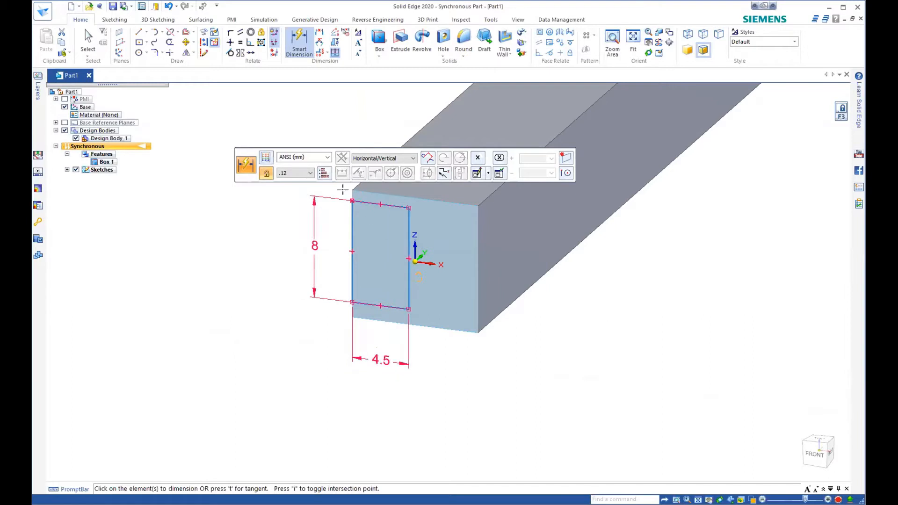
Dimension the gap between the rectangle's top side and the face's top edge, setting it to 1 mm
{"action": "left_click", "coordinate": [366, 199]}
{"action": "left_click", "coordinate": [369, 190]}
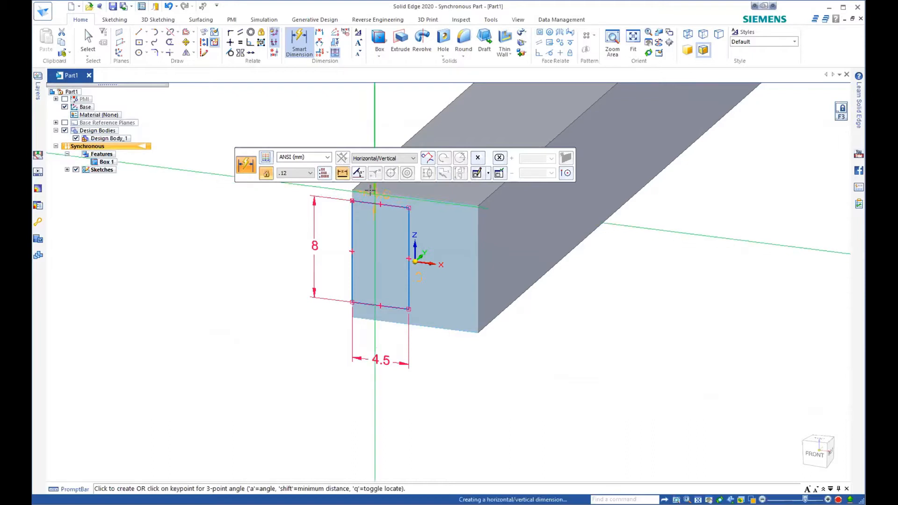
{"action": "left_click", "coordinate": [313, 190]}
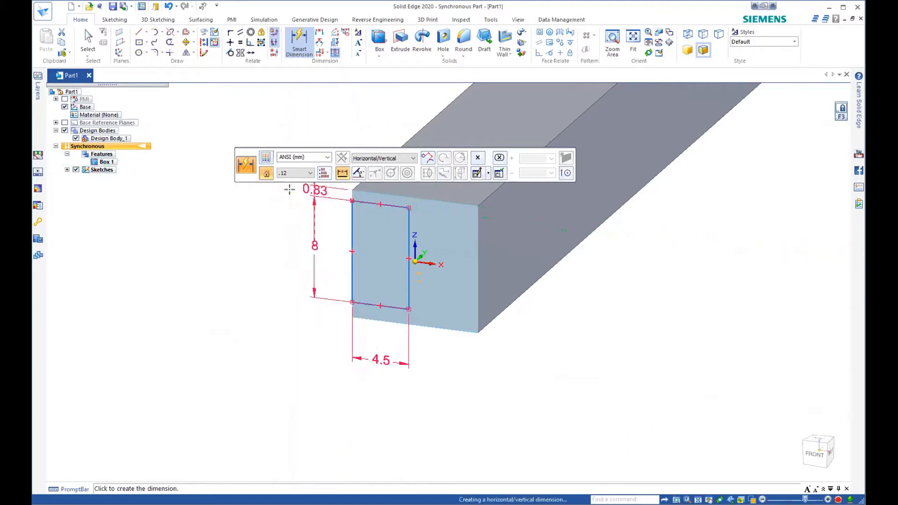
{"action": "type", "text": "1"}
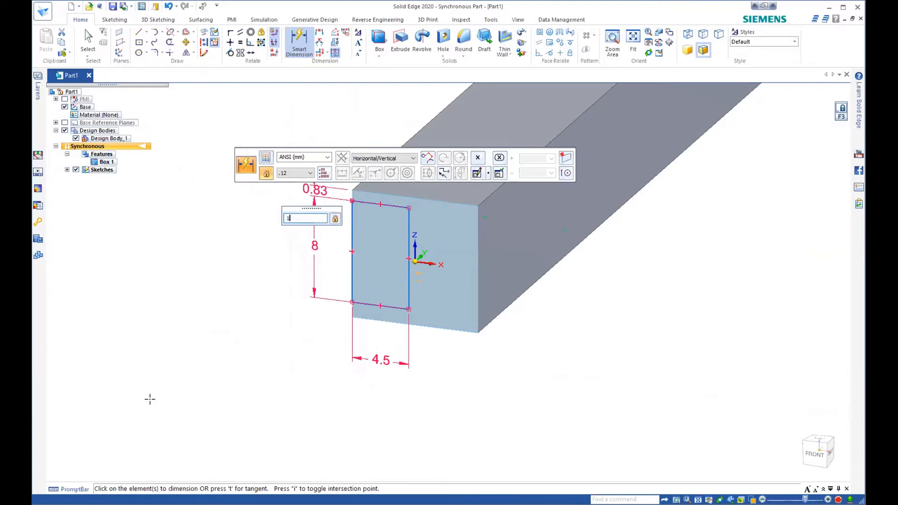
{"action": "key", "text": "Return"}
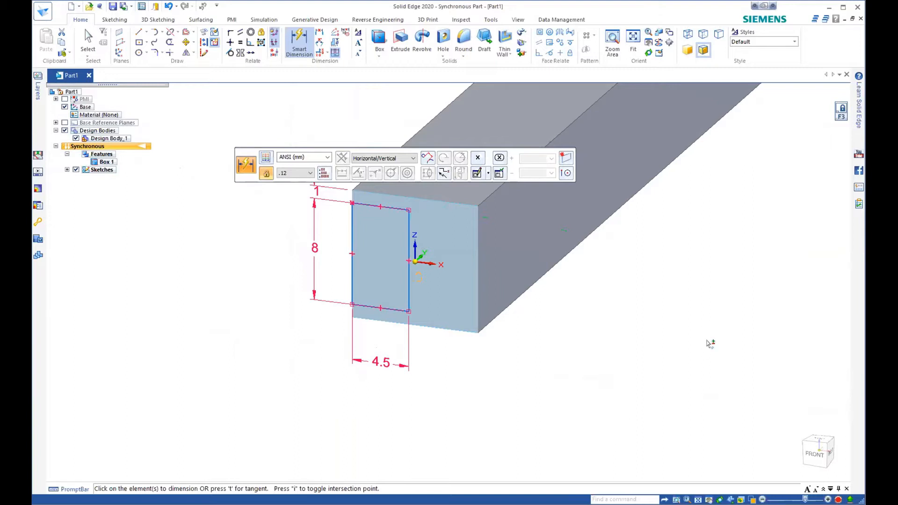
{"action": "key", "text": "Escape"}
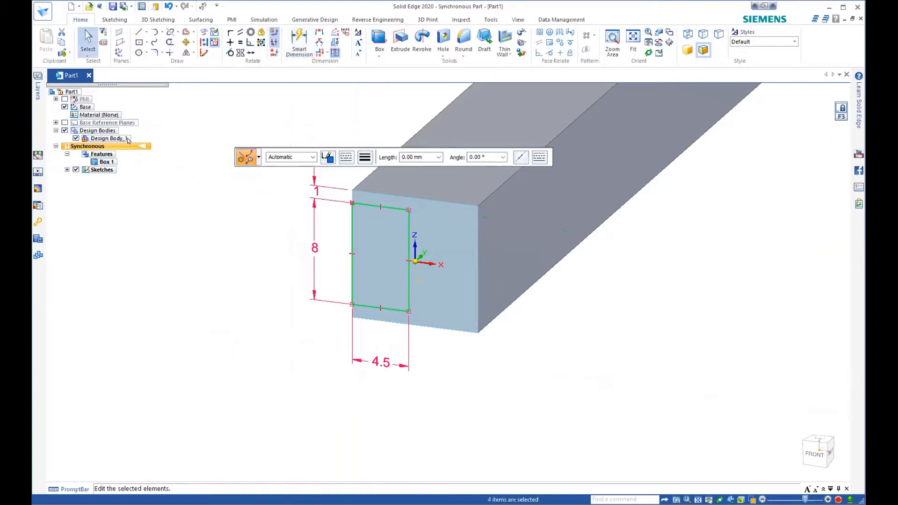
Mirror a copy of the rectangle about a vertical line through the midpoint of the end face's bottom edge
{"action": "left_click", "coordinate": [186, 53]}
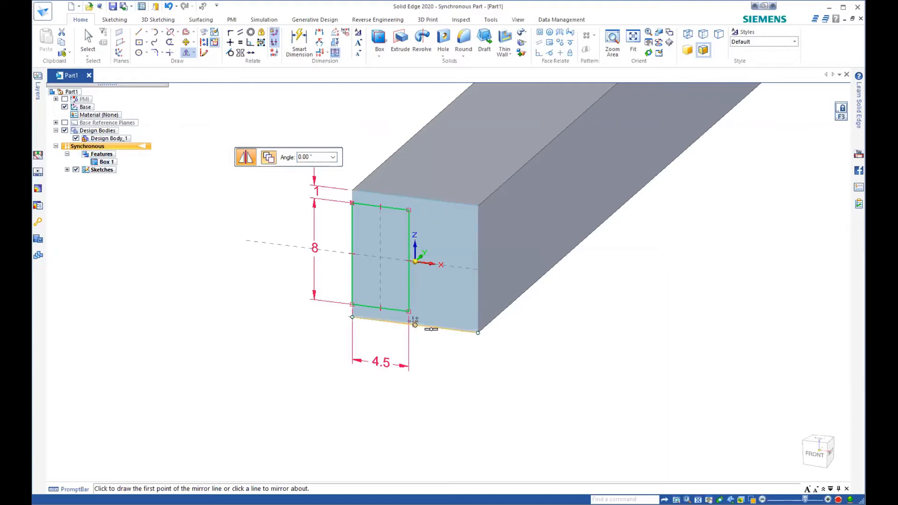
{"action": "left_click", "coordinate": [411, 323]}
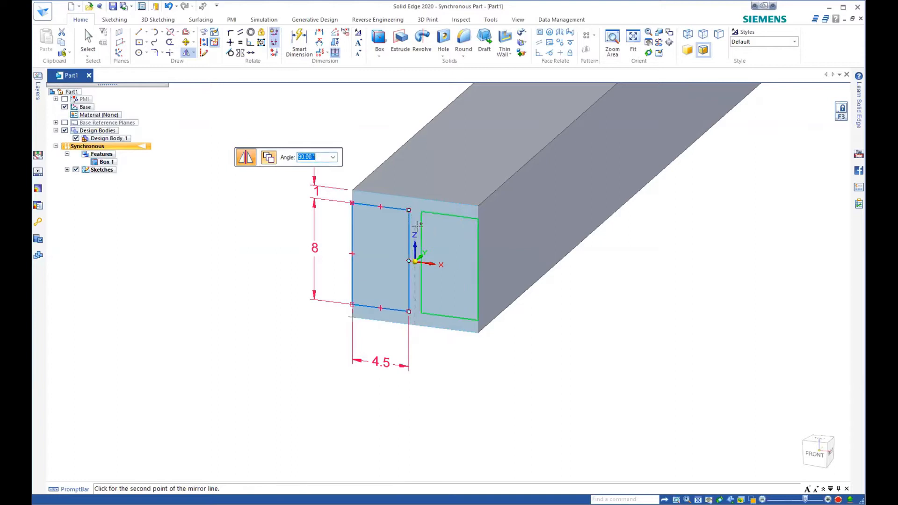
{"action": "left_click", "coordinate": [411, 218]}
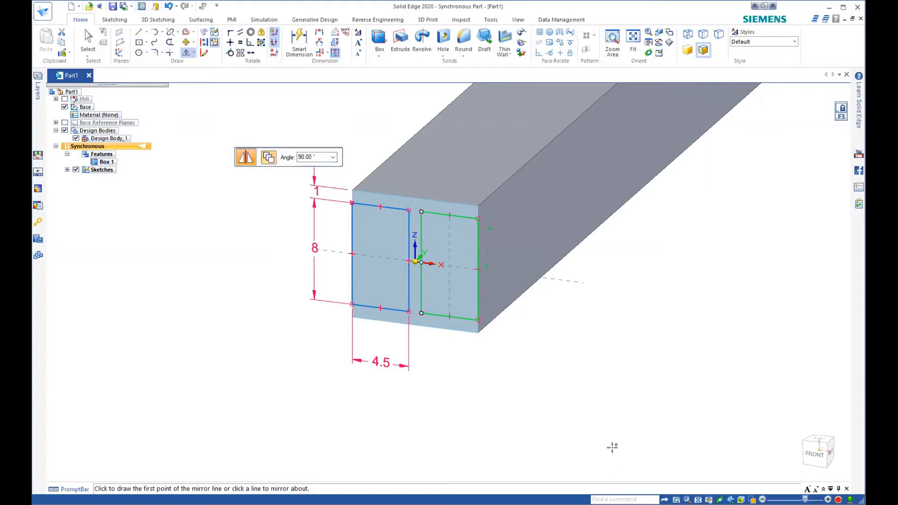
Cut both rectangular regions on the end face 200 mm deep along the bar to form the I-shaped profile
{"action": "key", "text": "Escape"}
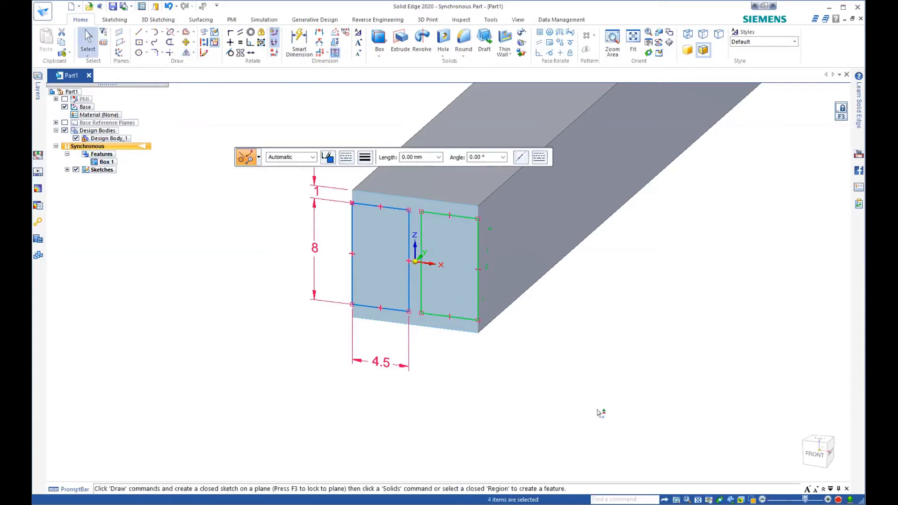
{"action": "key", "text": "Escape"}
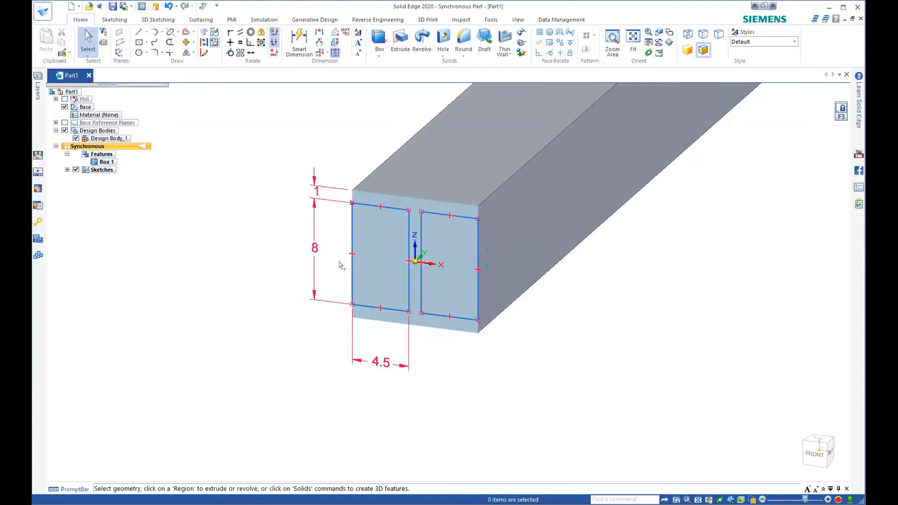
{"action": "left_click", "coordinate": [368, 257]}
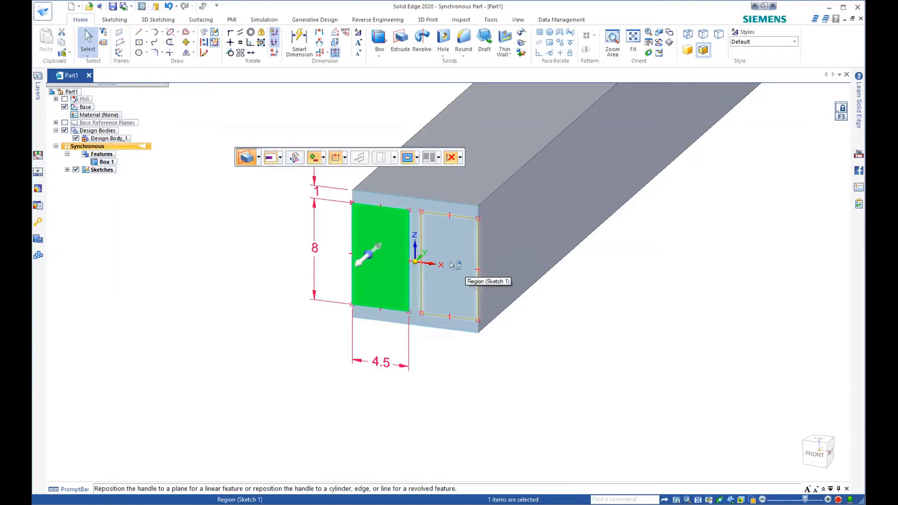
{"action": "left_click", "coordinate": [452, 265]}
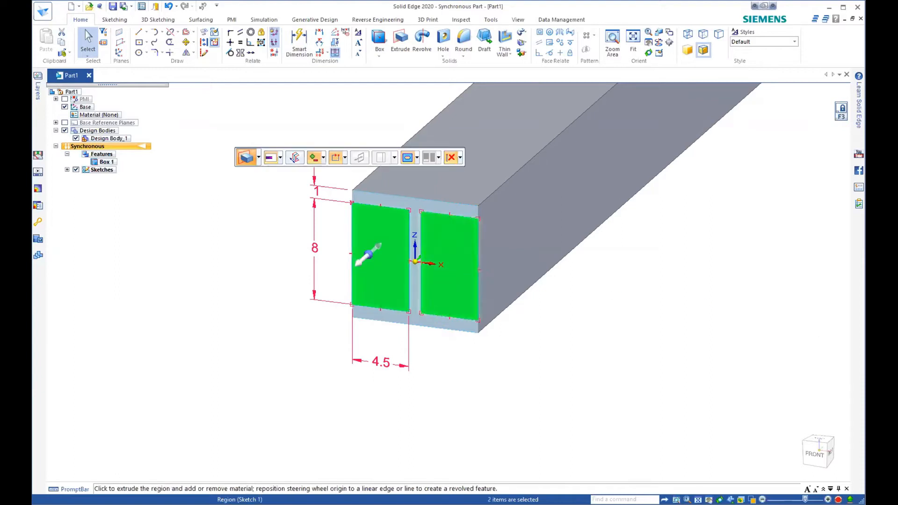
{"action": "left_click", "coordinate": [363, 260]}
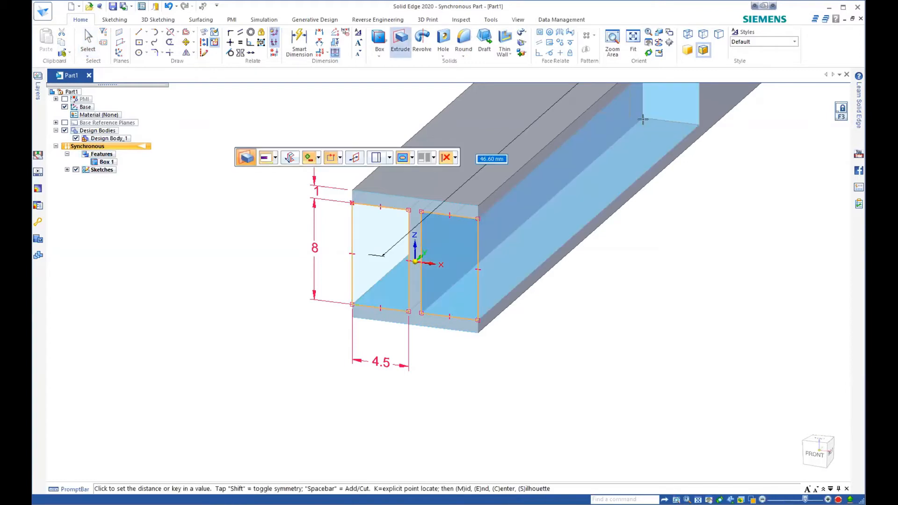
{"action": "type", "text": "200"}
{"action": "key", "text": "Return"}
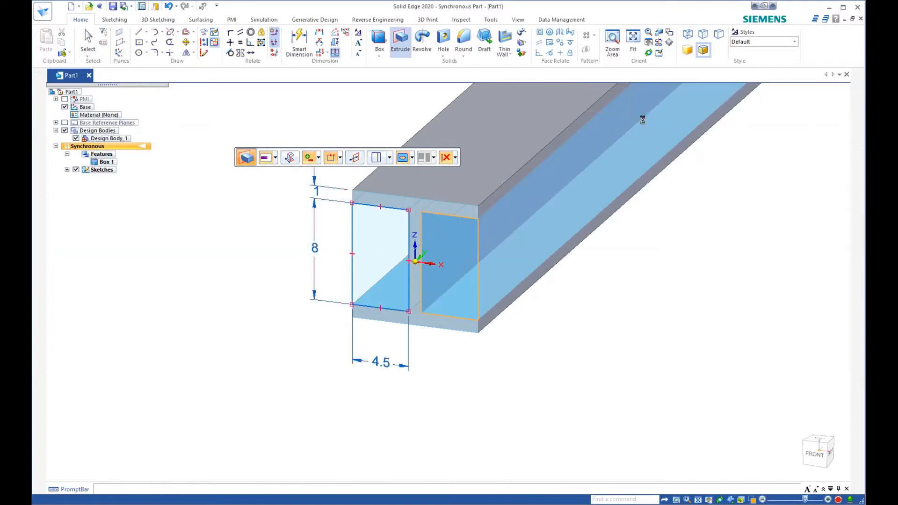
Create a Linear Static simulation study with a Tetrahedral mesh and hide the sketches
{"action": "scroll", "coordinate": [640, 379], "scroll_direction": "down", "scroll_amount": 5}
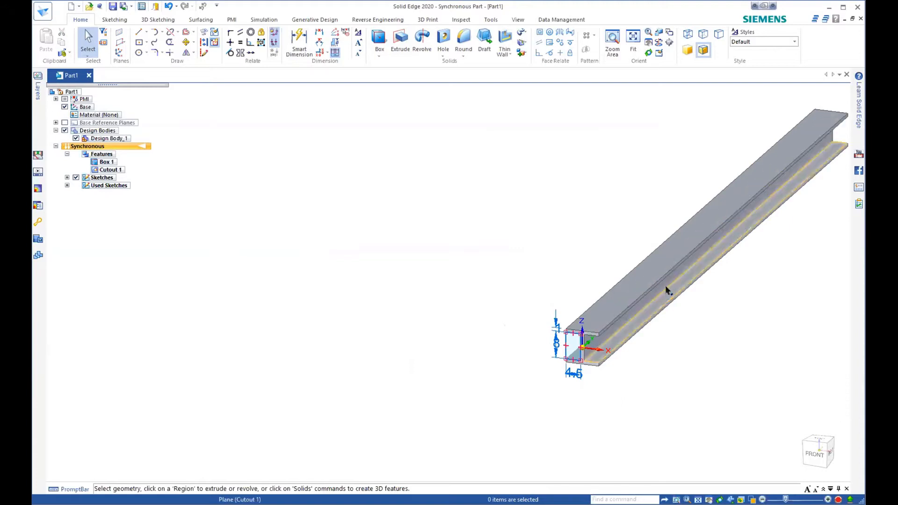
{"action": "middle_click_drag", "start_coordinate": [667, 287], "coordinate": [421, 285], "text": "shift"}
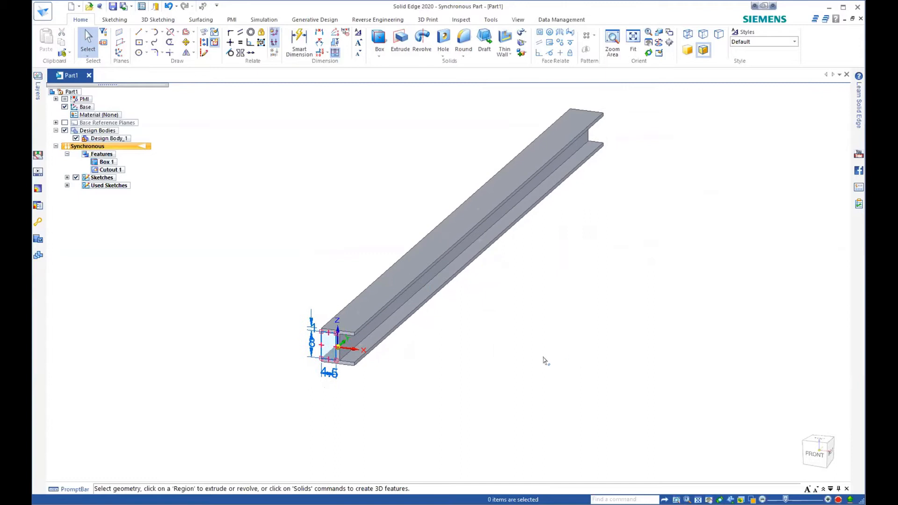
{"action": "left_click", "coordinate": [65, 107]}
{"action": "left_click", "coordinate": [257, 20]}
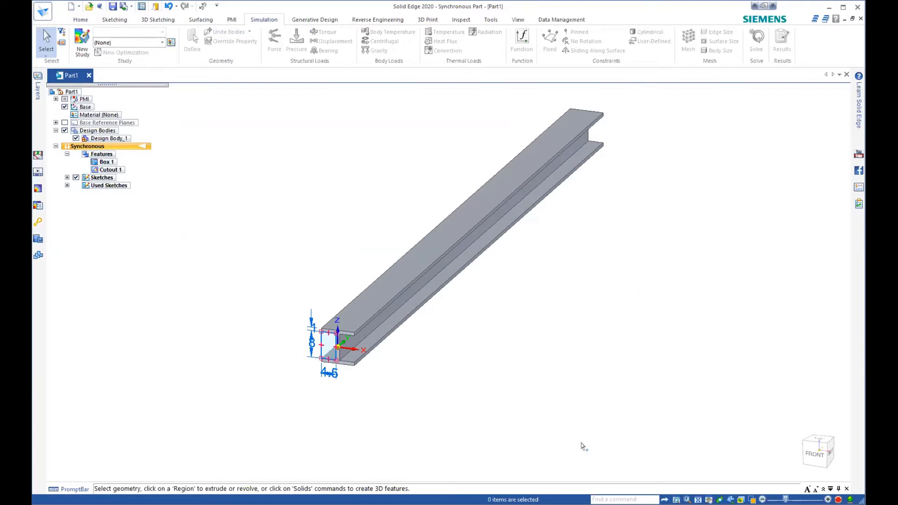
{"action": "left_click", "coordinate": [76, 39]}
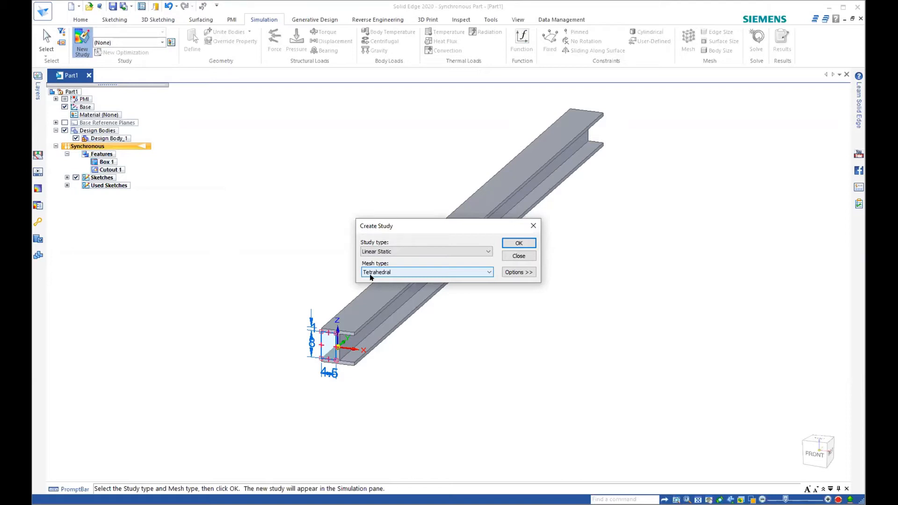
{"action": "left_click", "coordinate": [519, 243]}
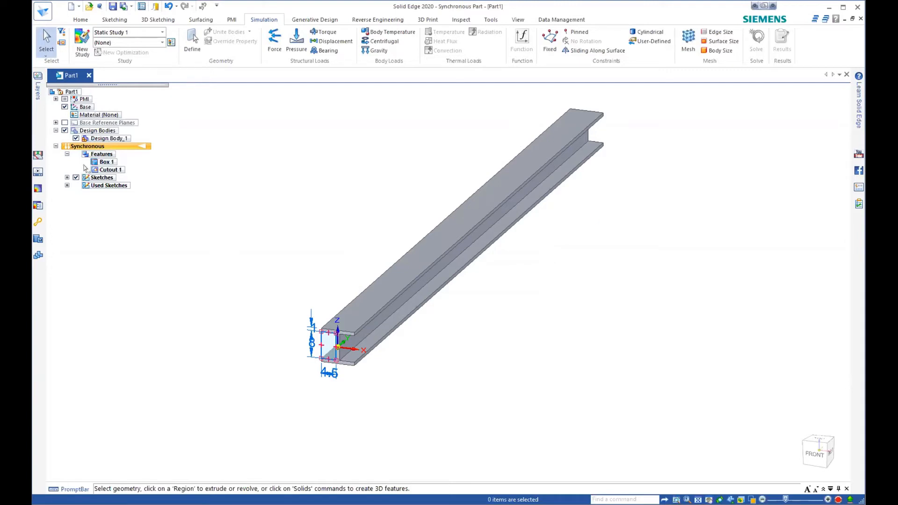
{"action": "left_click", "coordinate": [76, 178]}
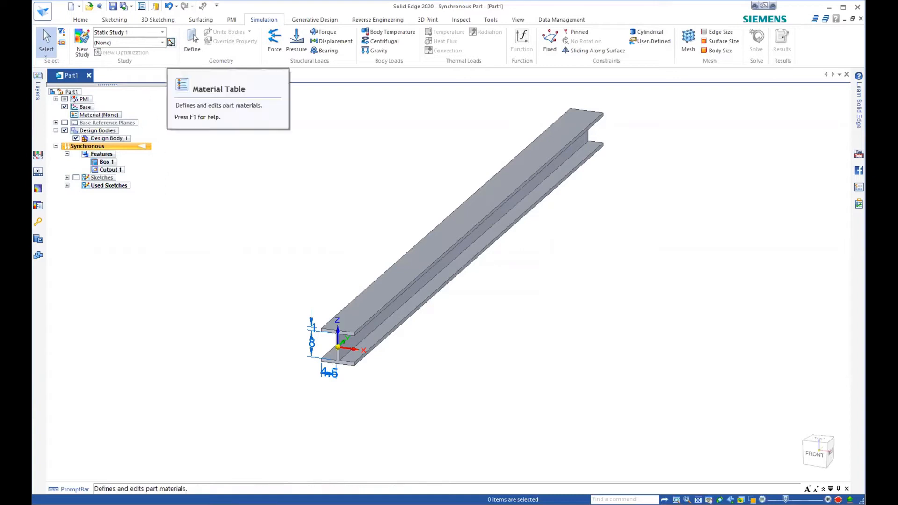
Apply the non-metal plastic material "ABS Plastic, high impact" to the beam from the material library
{"action": "left_click", "coordinate": [171, 42]}
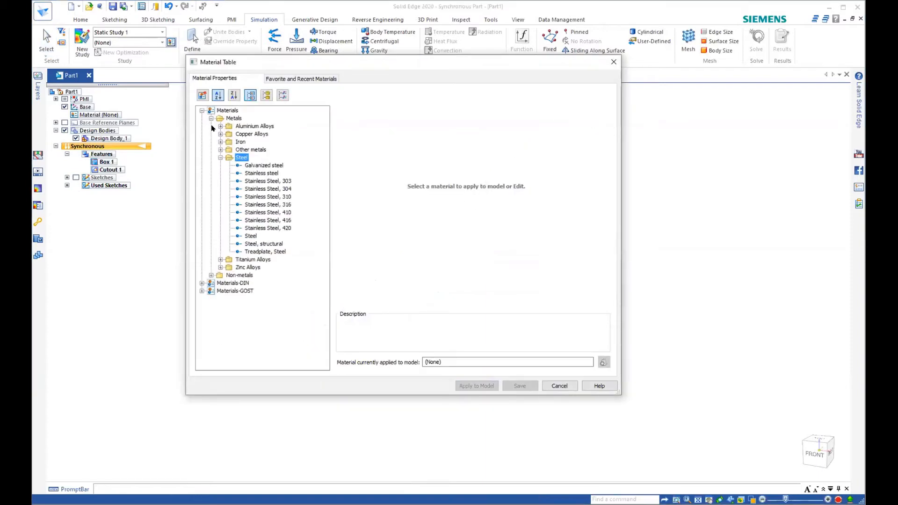
{"action": "left_click", "coordinate": [218, 127]}
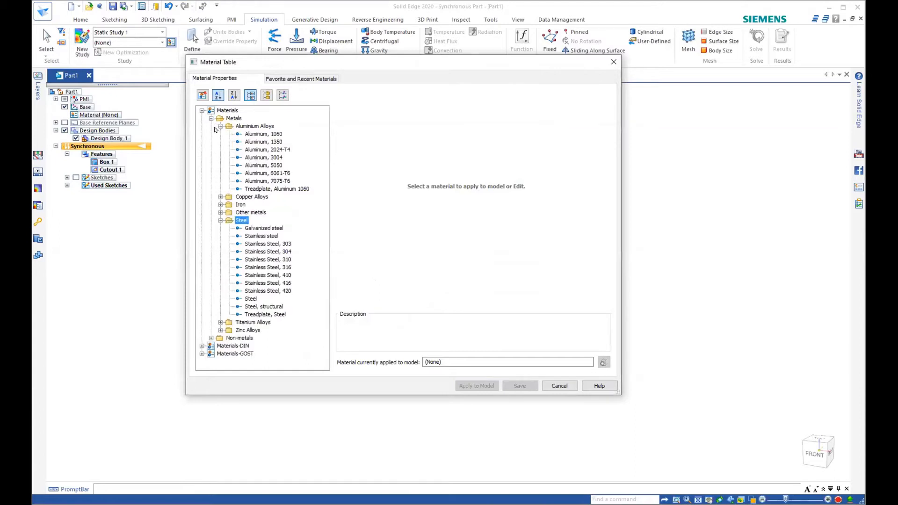
{"action": "left_click", "coordinate": [218, 197]}
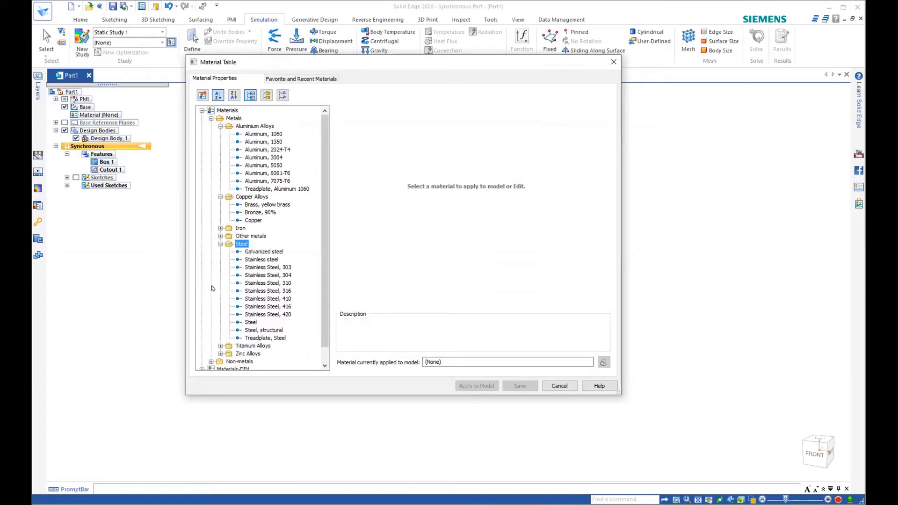
{"action": "scroll", "coordinate": [216, 327], "scroll_direction": "down", "scroll_amount": 1}
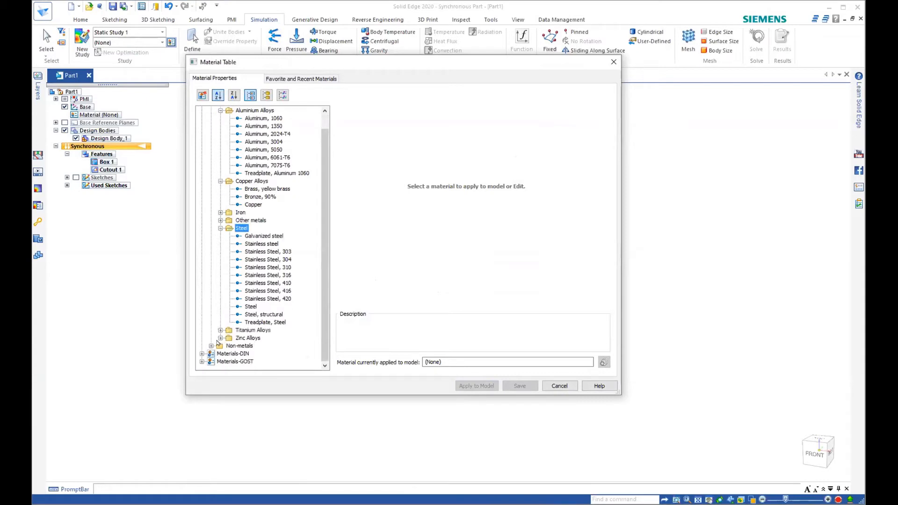
{"action": "left_click", "coordinate": [211, 346]}
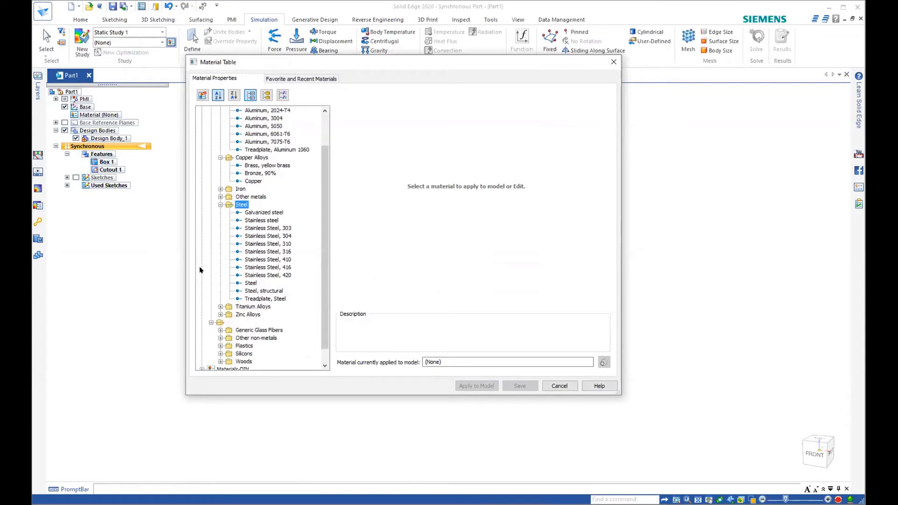
{"action": "left_click", "coordinate": [219, 346]}
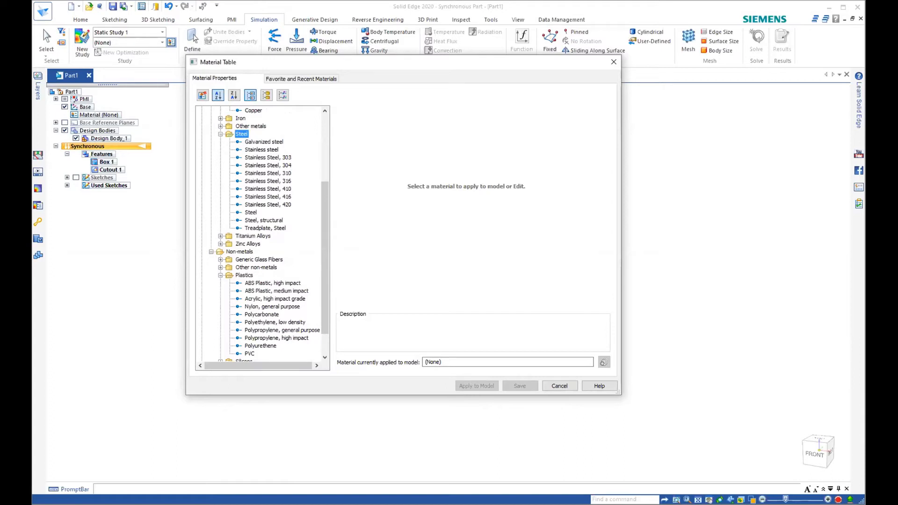
{"action": "left_click", "coordinate": [270, 282]}
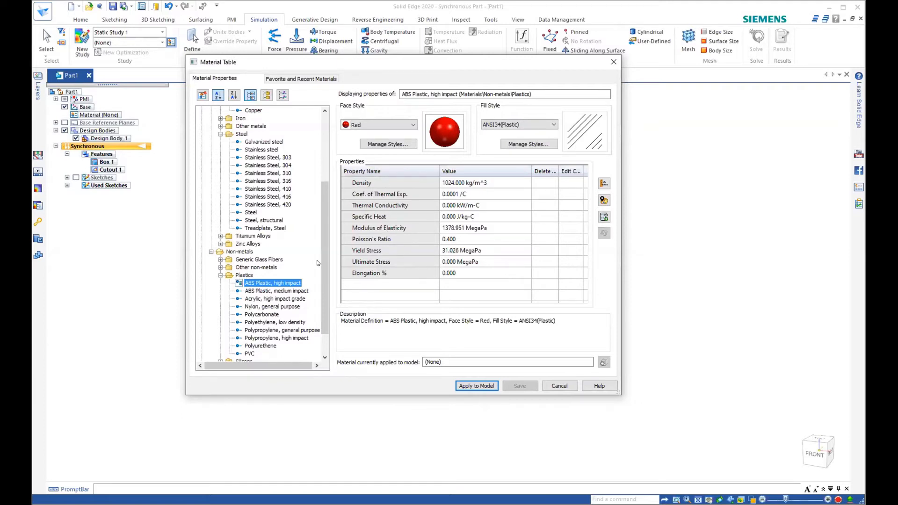
{"action": "left_click", "coordinate": [476, 386]}
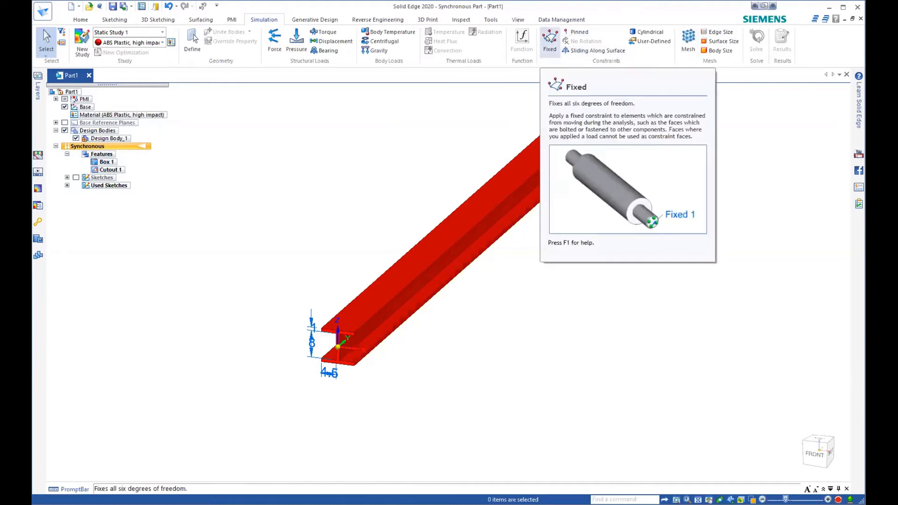
Apply a Fixed constraint to the I-shaped end face at the origin end of the beam
{"action": "left_click", "coordinate": [548, 39]}
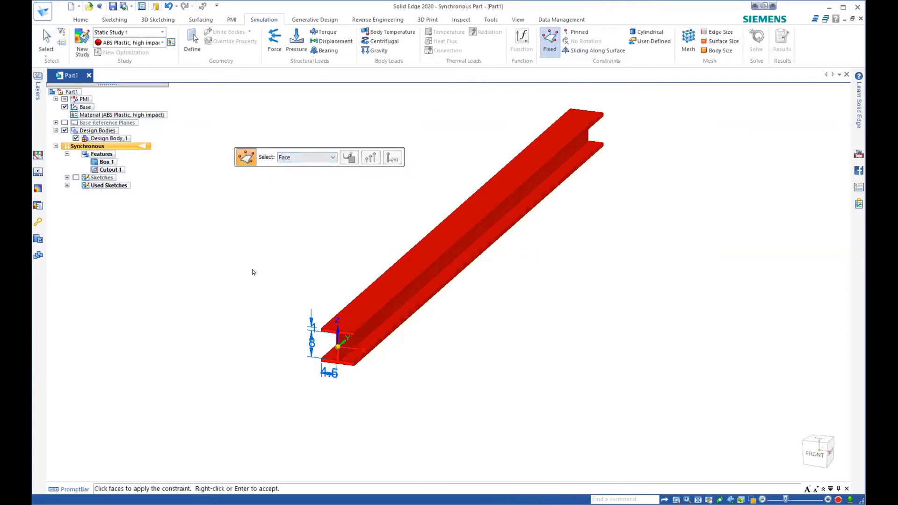
{"action": "scroll", "coordinate": [253, 335], "scroll_direction": "up", "scroll_amount": 5}
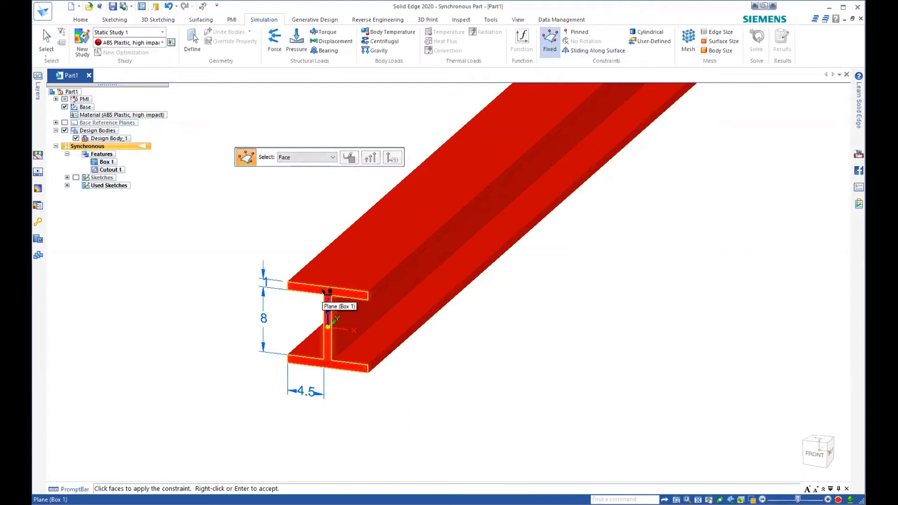
{"action": "left_click", "coordinate": [322, 290]}
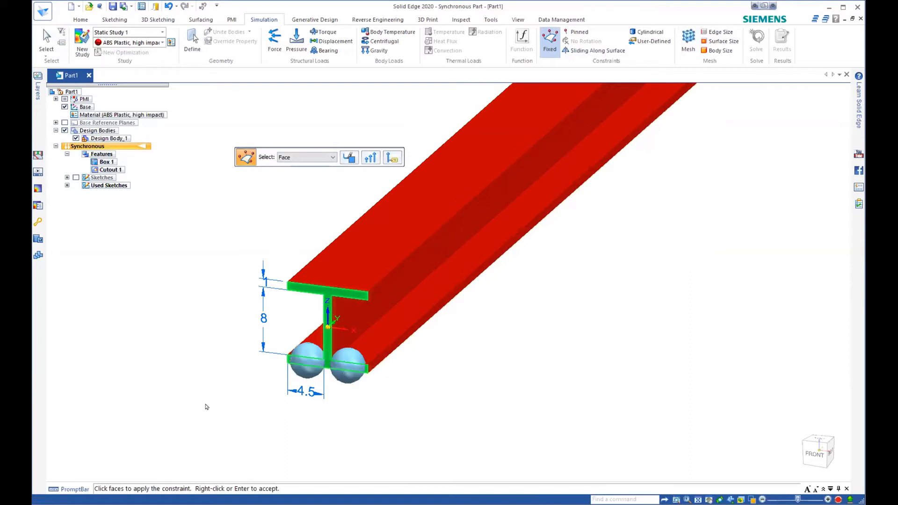
{"action": "right_click", "coordinate": [536, 396]}
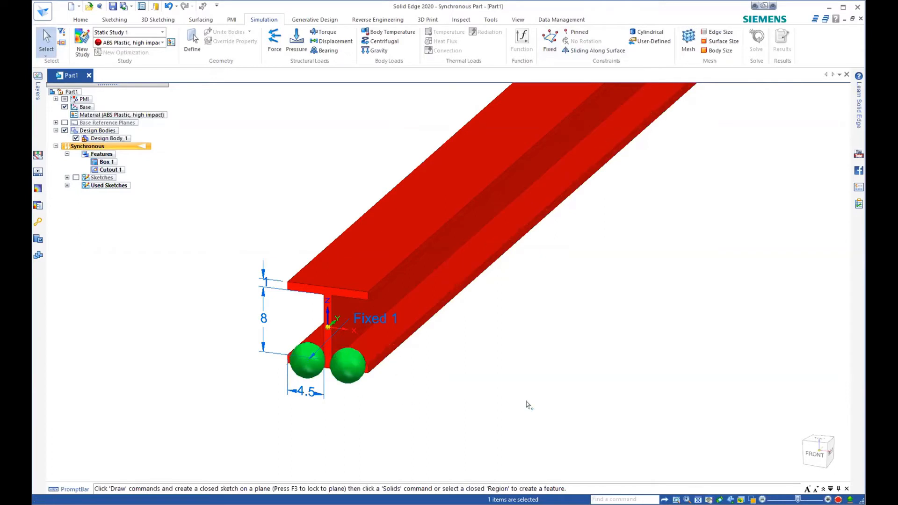
Apply a Pinned constraint to the I-shaped end face at the beam's far end, opposite the fixed one
{"action": "scroll", "coordinate": [592, 356], "scroll_direction": "up", "scroll_amount": 1}
{"action": "scroll", "coordinate": [592, 357], "scroll_direction": "down", "scroll_amount": 2}
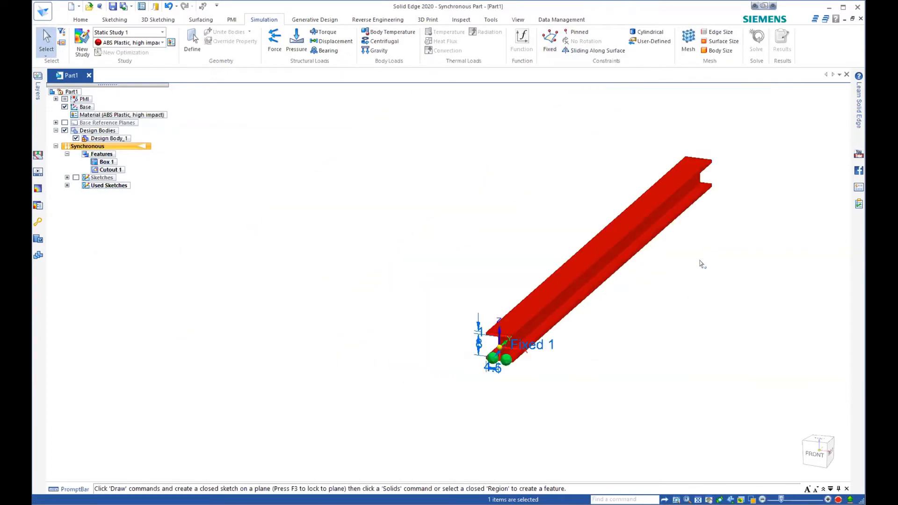
{"action": "scroll", "coordinate": [702, 264], "scroll_direction": "down", "scroll_amount": 1}
{"action": "middle_click_drag", "start_coordinate": [700, 264], "coordinate": [408, 290], "text": "shift"}
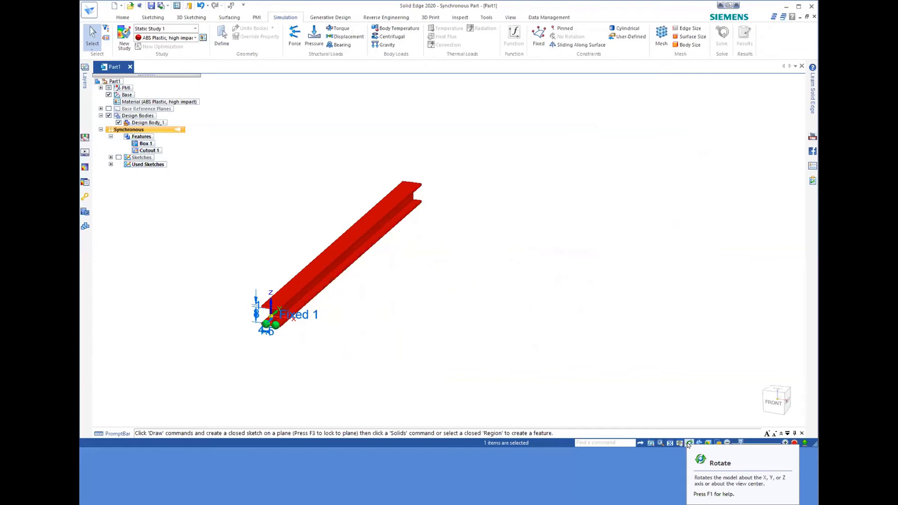
{"action": "left_click", "coordinate": [688, 445]}
{"action": "left_click_drag", "start_coordinate": [485, 226], "coordinate": [391, 332]}
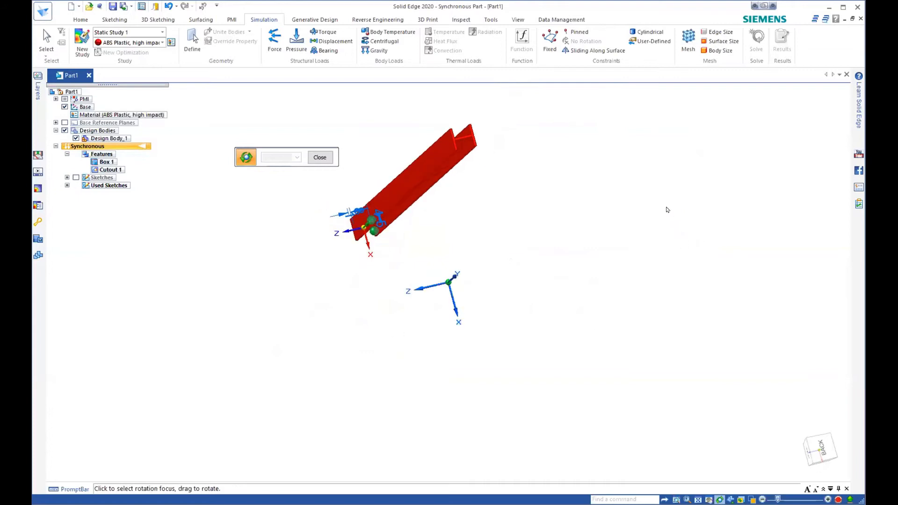
{"action": "key", "text": "Escape"}
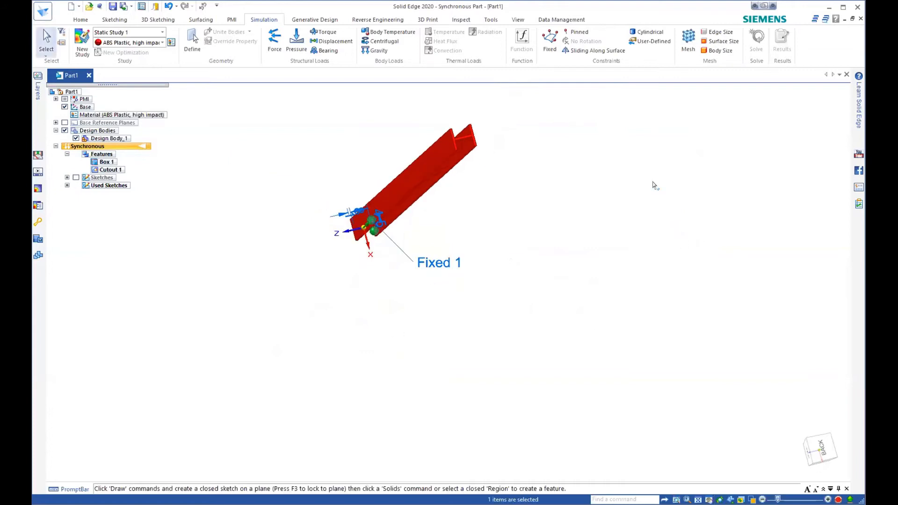
{"action": "left_click", "coordinate": [574, 31]}
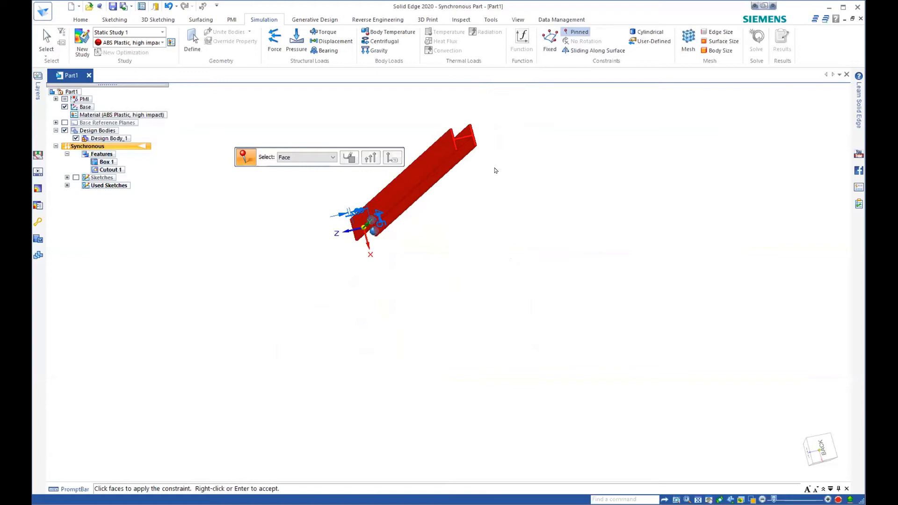
{"action": "left_click", "coordinate": [472, 138]}
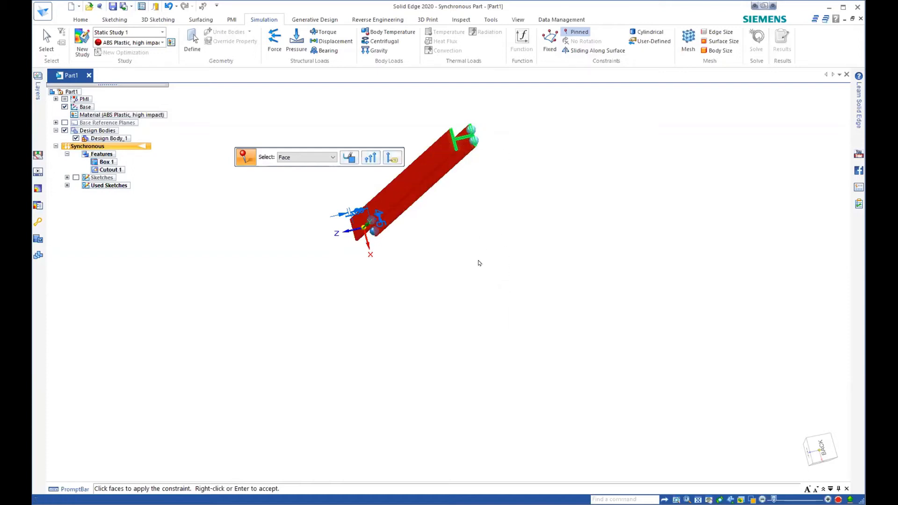
{"action": "right_click", "coordinate": [482, 219]}
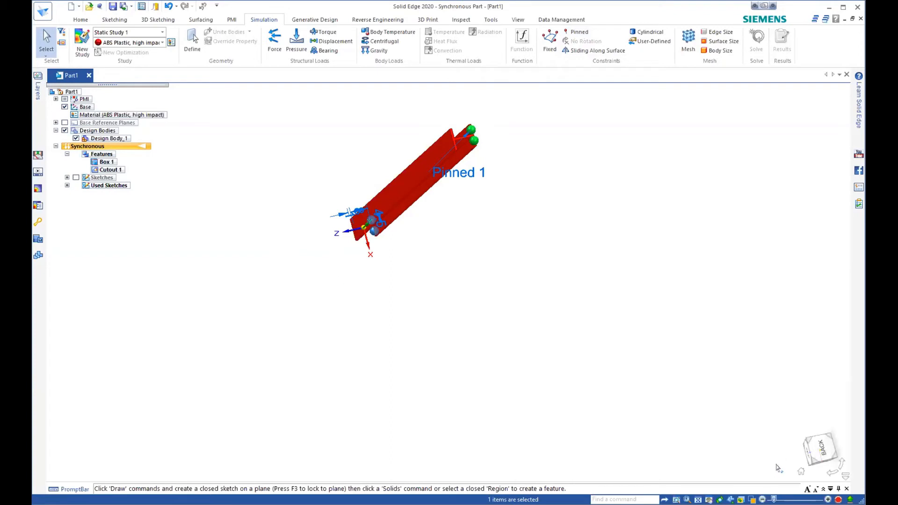
Apply a force of 2000 mN to the beam's top flange face, directed downward
{"action": "left_click", "coordinate": [803, 471]}
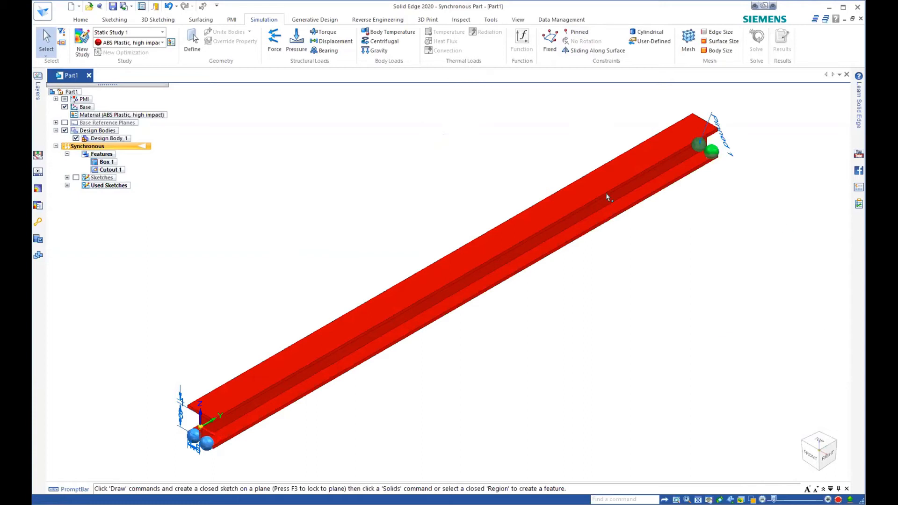
{"action": "left_click", "coordinate": [270, 35]}
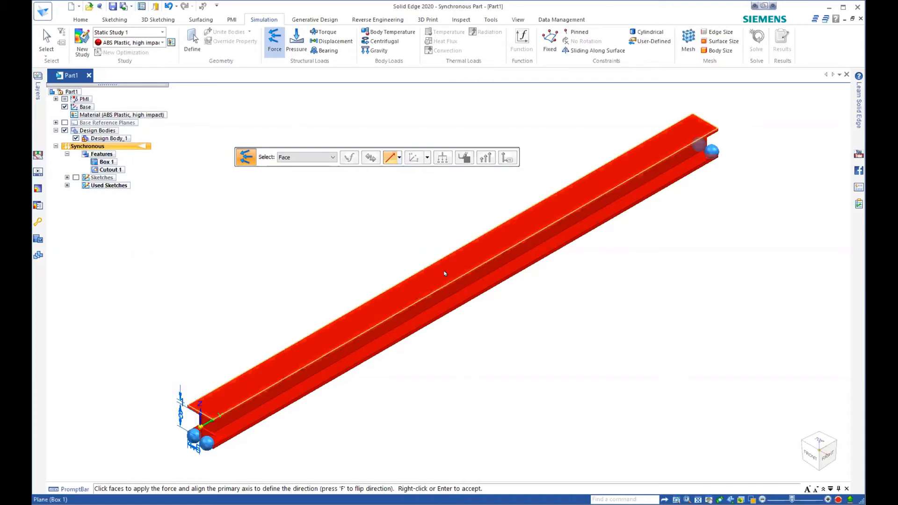
{"action": "left_click", "coordinate": [609, 172]}
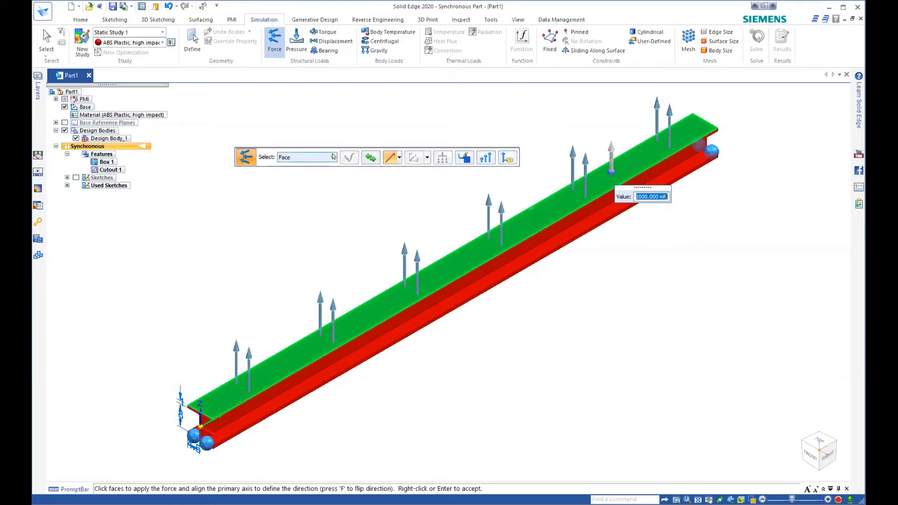
{"action": "left_click", "coordinate": [370, 159]}
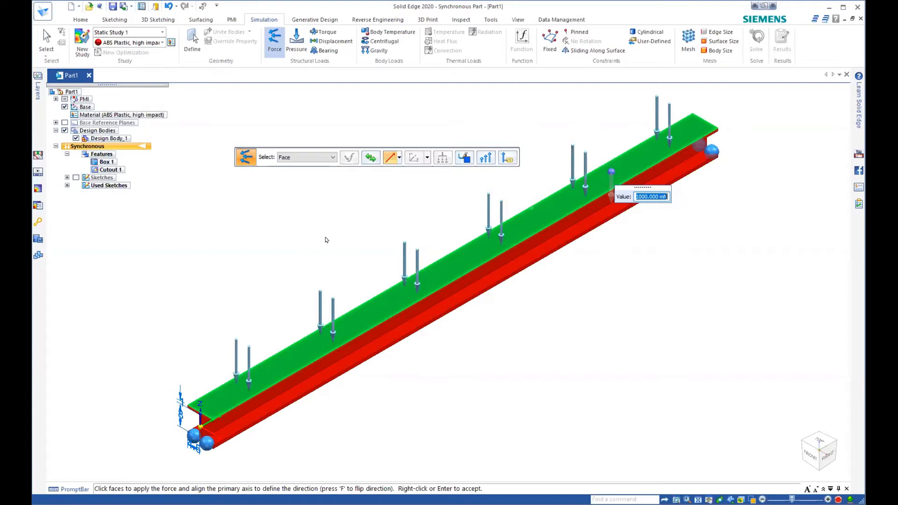
{"action": "left_click", "coordinate": [639, 196]}
{"action": "key", "text": "BackSpace"}
{"action": "type", "text": "2"}
{"action": "key", "text": "Return"}
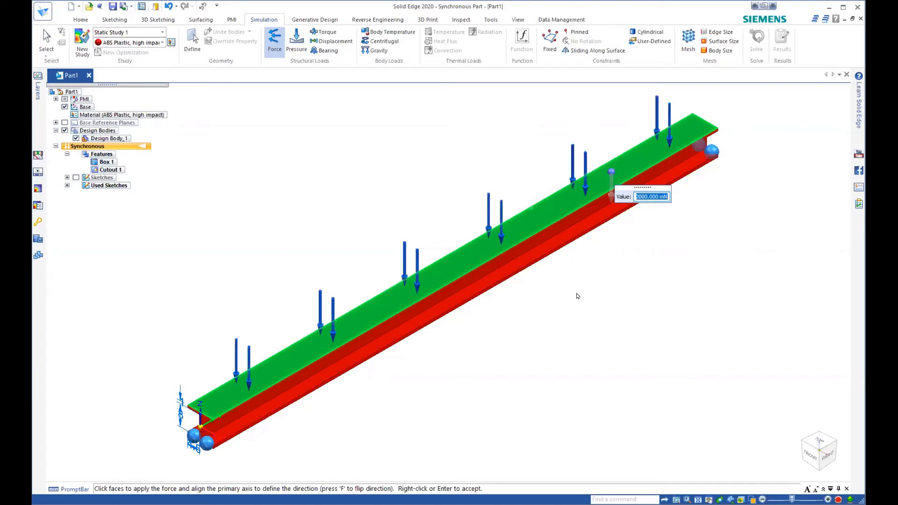
{"action": "right_click", "coordinate": [576, 299]}
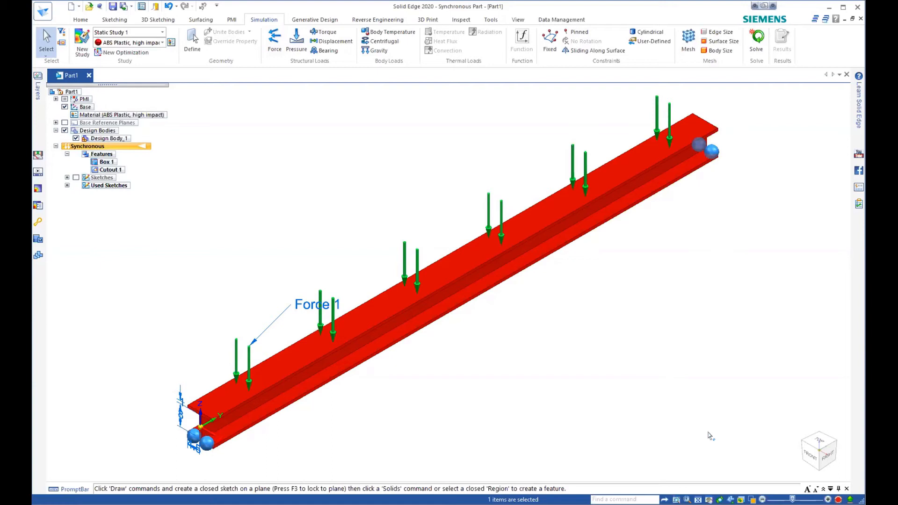
Generate the tetrahedral mesh for the beam with the subjective mesh size refined to 8
{"action": "left_click", "coordinate": [689, 40]}
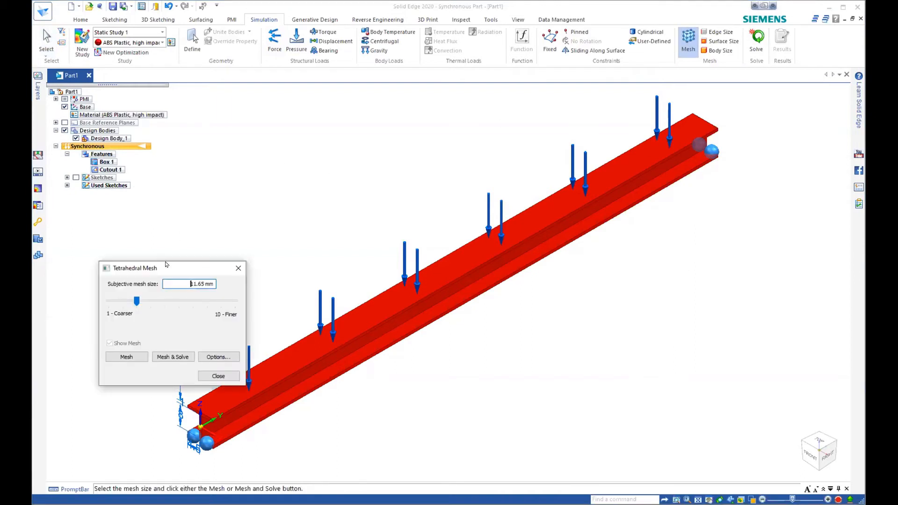
{"action": "left_click_drag", "start_coordinate": [167, 265], "coordinate": [391, 101]}
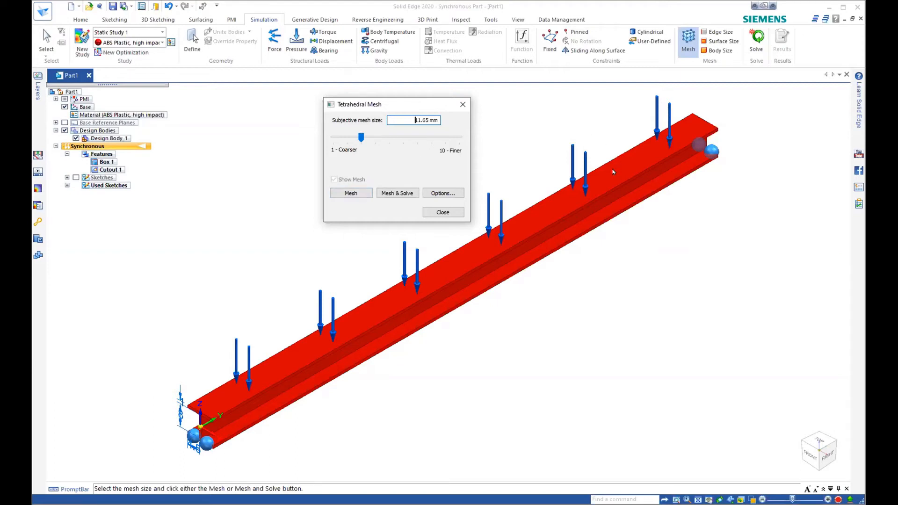
{"action": "left_click_drag", "start_coordinate": [358, 137], "coordinate": [432, 136]}
{"action": "left_click", "coordinate": [348, 194]}
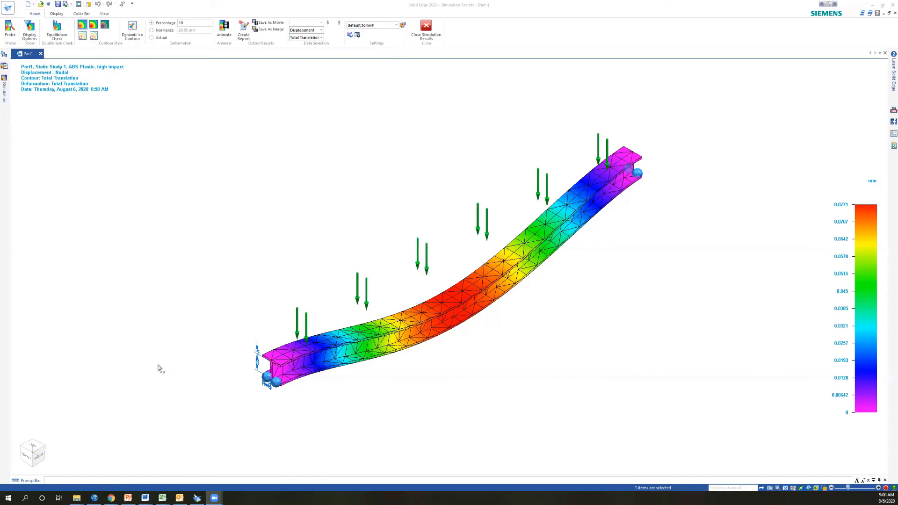
Examine the Von Mises stress results on the beam and return to the Displacement results
{"action": "left_click", "coordinate": [161, 353]}
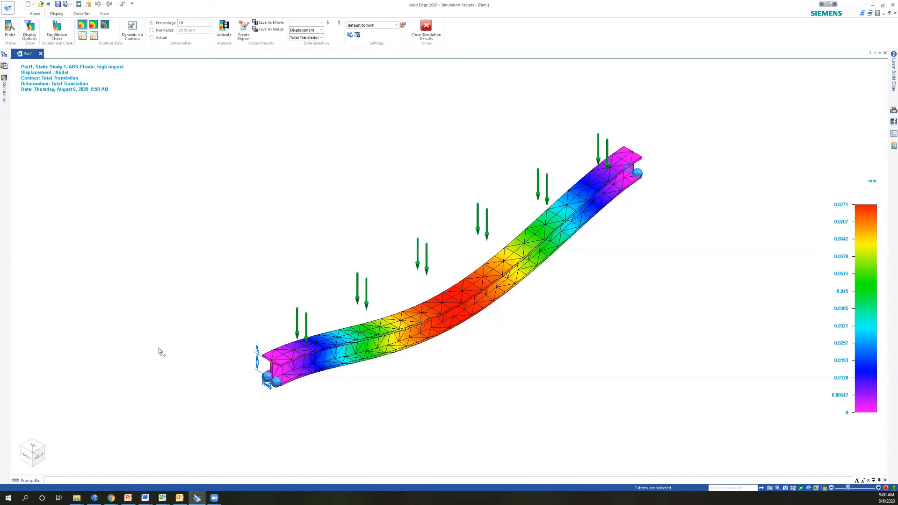
{"action": "left_click", "coordinate": [160, 353]}
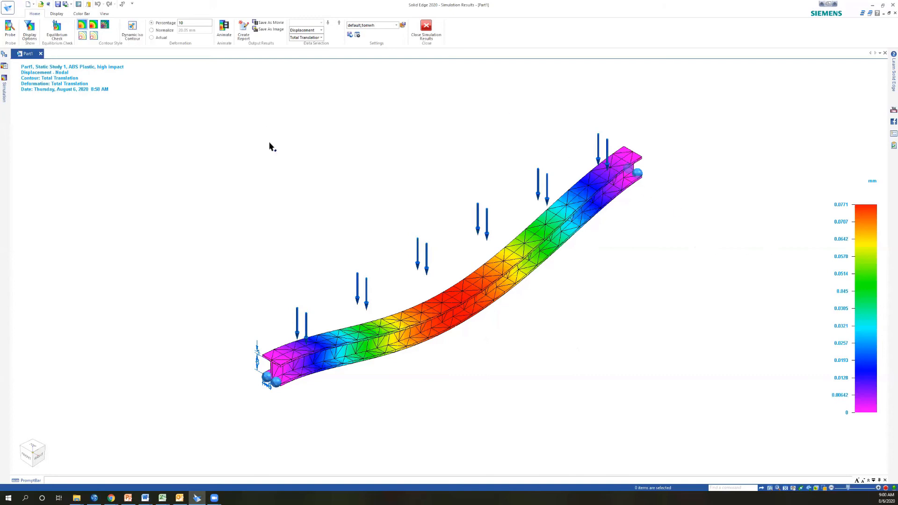
{"action": "left_click", "coordinate": [321, 30]}
{"action": "left_click", "coordinate": [310, 42]}
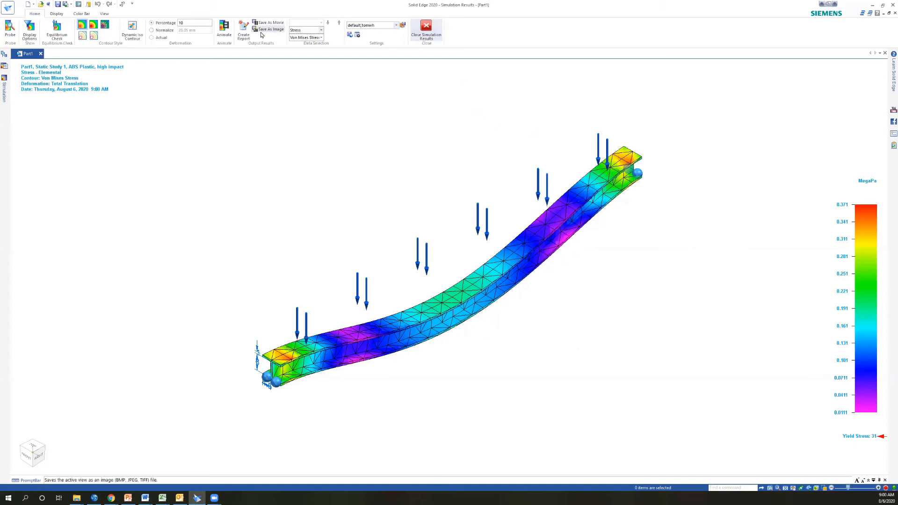
{"action": "left_click", "coordinate": [321, 30]}
{"action": "left_click", "coordinate": [304, 36]}
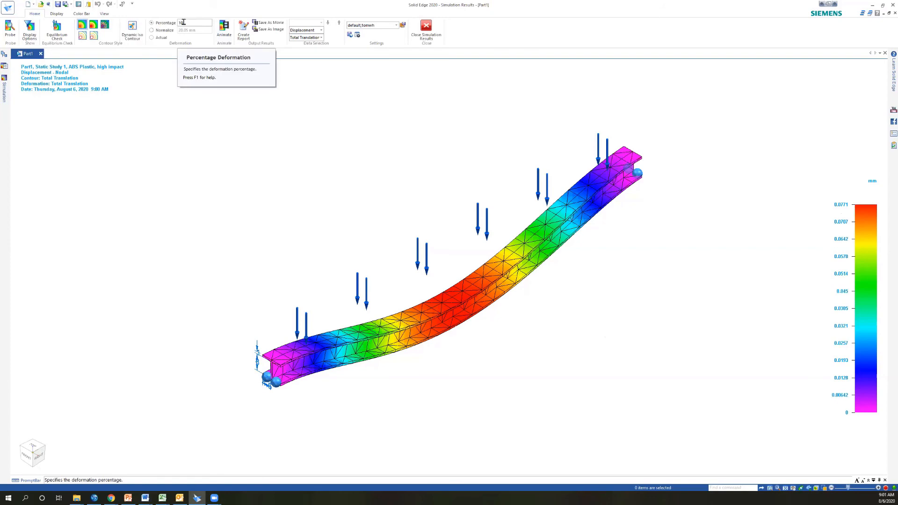
Compare the beam's Actual and Percentage deformation displays, and view the total translation animation
{"action": "left_click", "coordinate": [152, 38]}
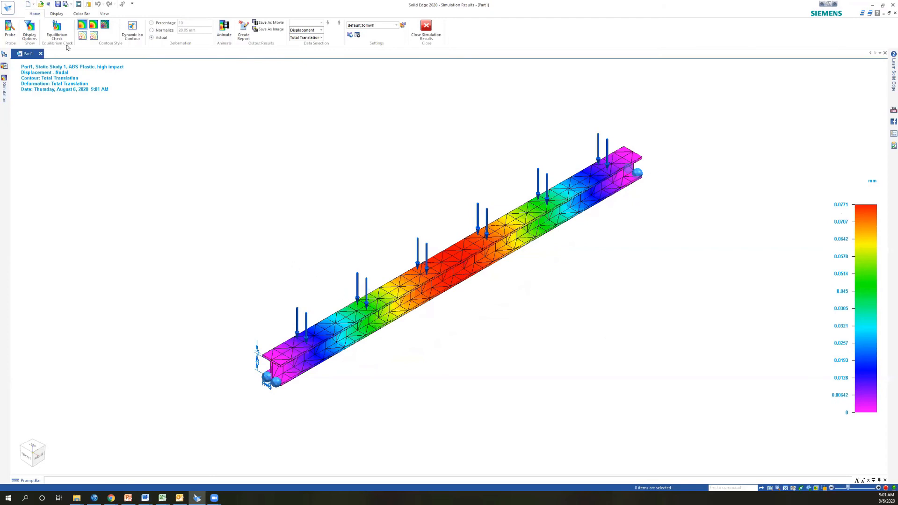
{"action": "left_click", "coordinate": [151, 22]}
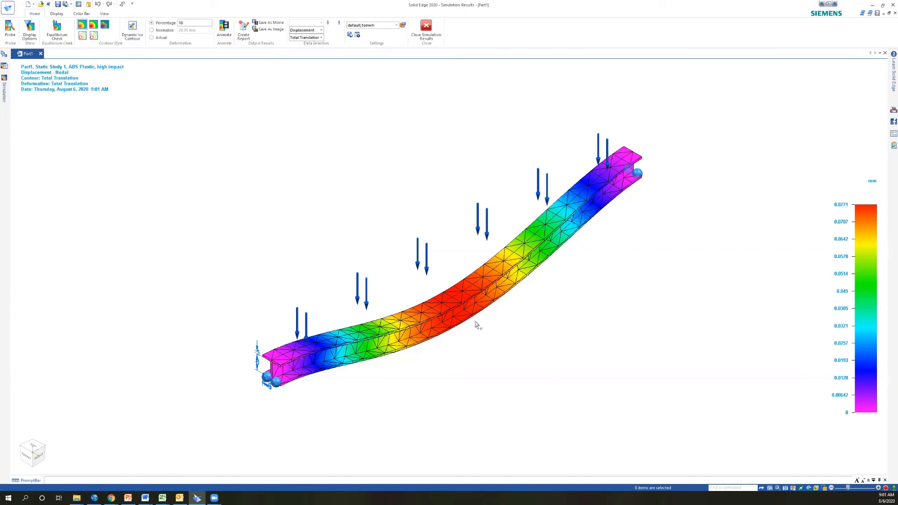
{"action": "left_click", "coordinate": [225, 33]}
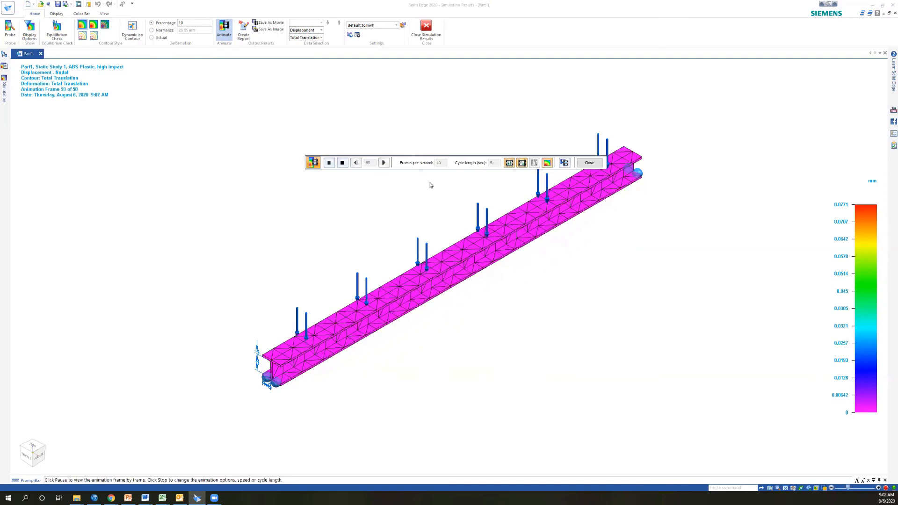
{"action": "left_click", "coordinate": [343, 163]}
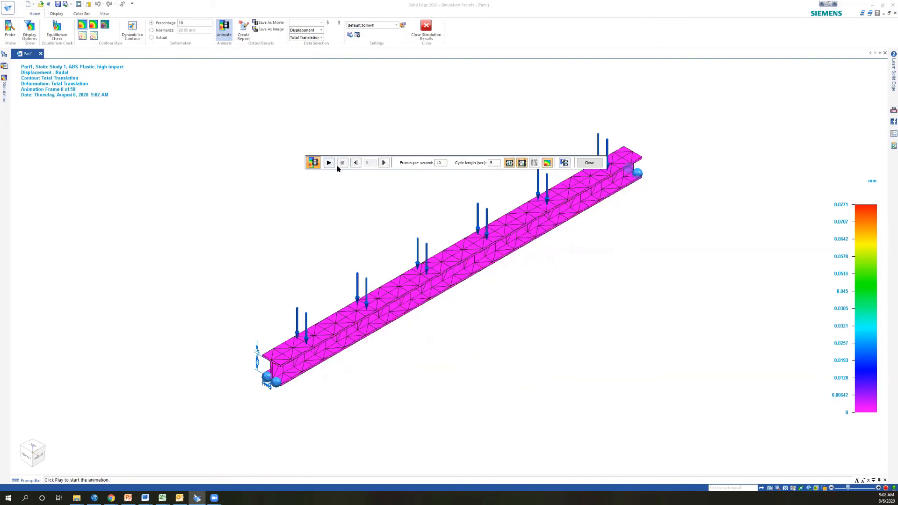
{"action": "left_click", "coordinate": [590, 163]}
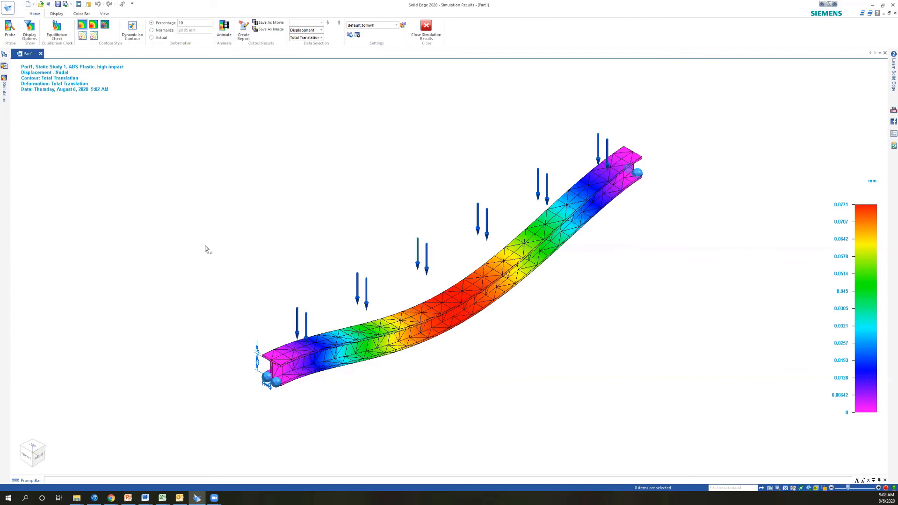
Create a Word 2007 simulation report, appending "Analysis to follow." to the introduction and "Looks" to the conclusion
{"action": "left_click", "coordinate": [243, 32]}
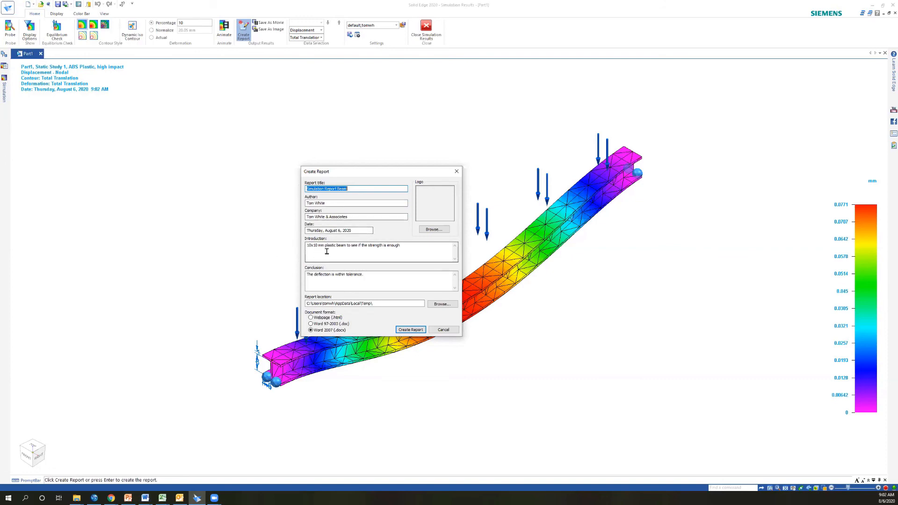
{"action": "left_click", "coordinate": [402, 246]}
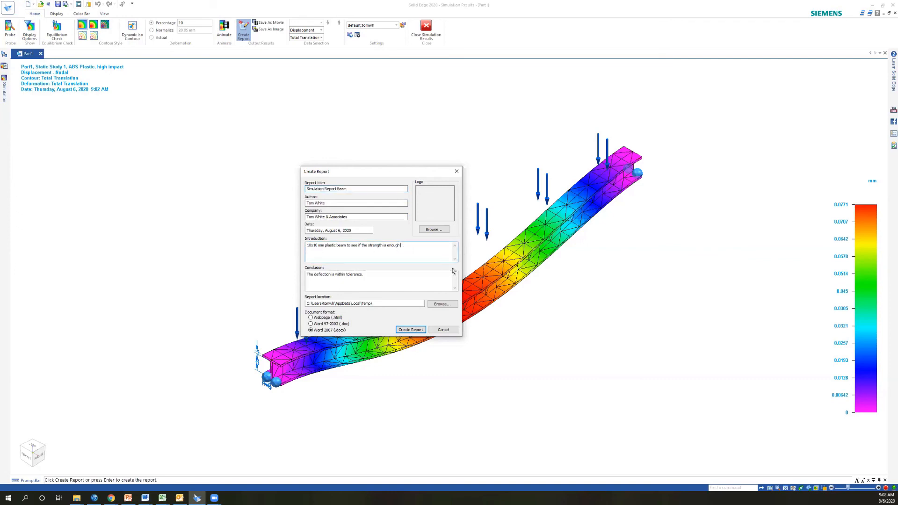
{"action": "type", "text": ". Analysis to follow"}
{"action": "type", "text": "."}
{"action": "left_click", "coordinate": [369, 274]}
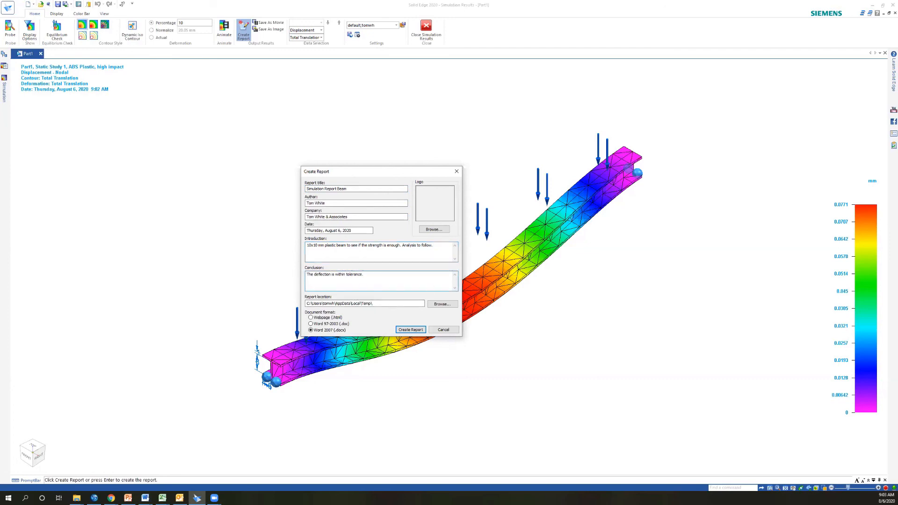
{"action": "type", "text": "Looks"}
{"action": "left_click", "coordinate": [409, 330]}
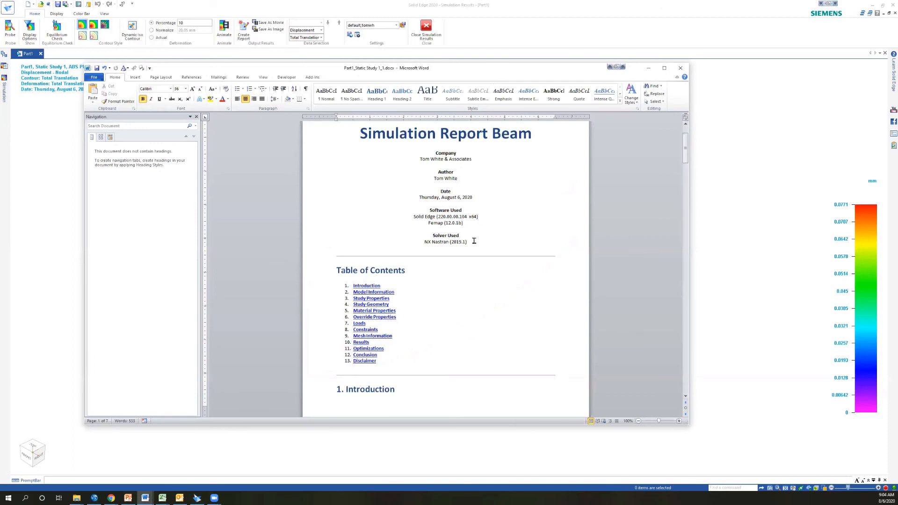
In the generated Microsoft Word report, set the introduction paragraph's font size to 18
{"action": "scroll", "coordinate": [473, 241], "scroll_direction": "down", "scroll_amount": 5}
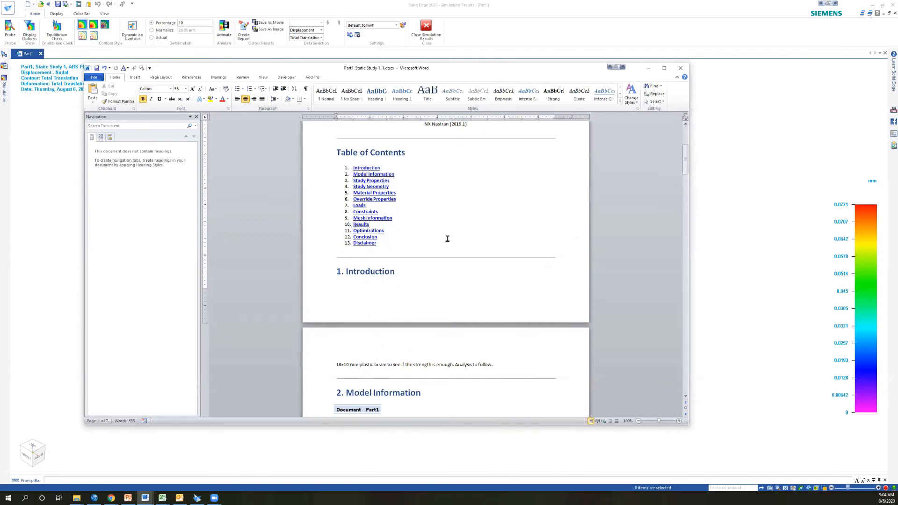
{"action": "scroll", "coordinate": [447, 238], "scroll_direction": "down", "scroll_amount": 2}
{"action": "scroll", "coordinate": [385, 226], "scroll_direction": "down", "scroll_amount": 2}
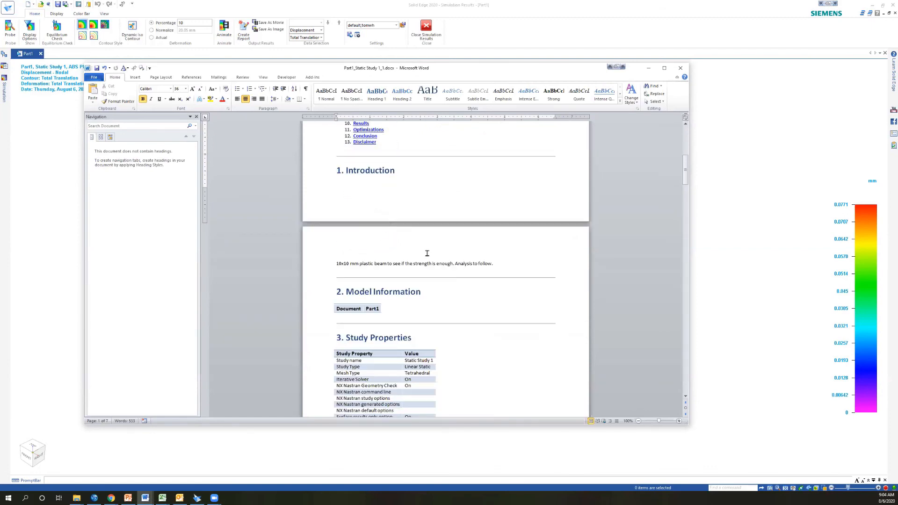
{"action": "left_click_drag", "start_coordinate": [504, 263], "coordinate": [324, 264]}
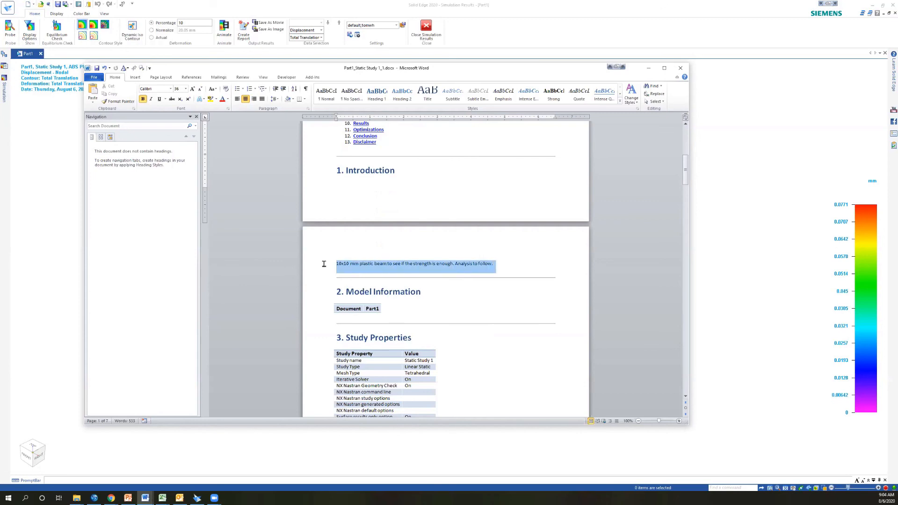
{"action": "left_click", "coordinate": [186, 89]}
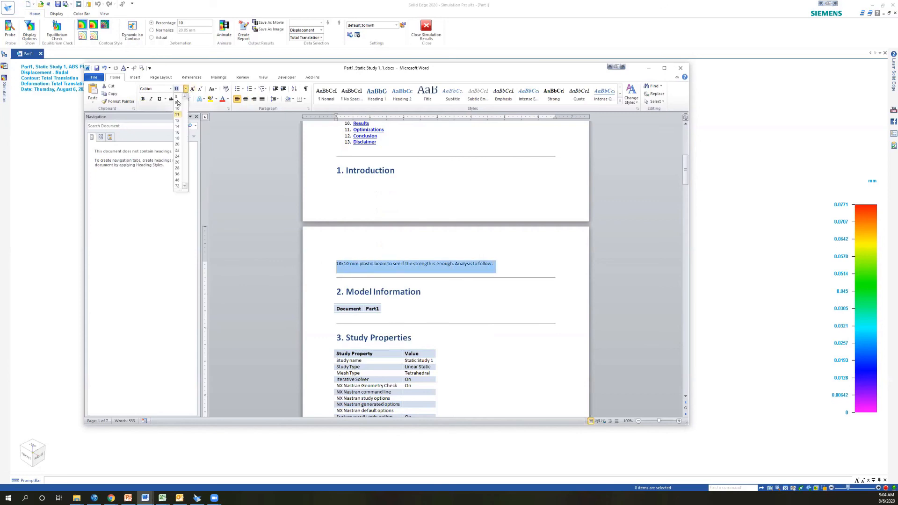
{"action": "left_click", "coordinate": [177, 138]}
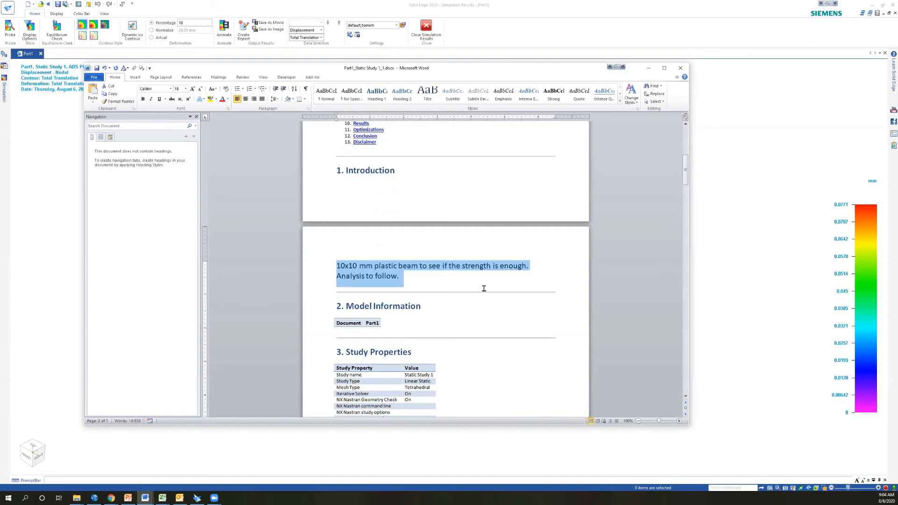
Review the report's study sections, from model information and study properties through material properties, loads, constraints and mesh information
{"action": "scroll", "coordinate": [485, 285], "scroll_direction": "down", "scroll_amount": 5}
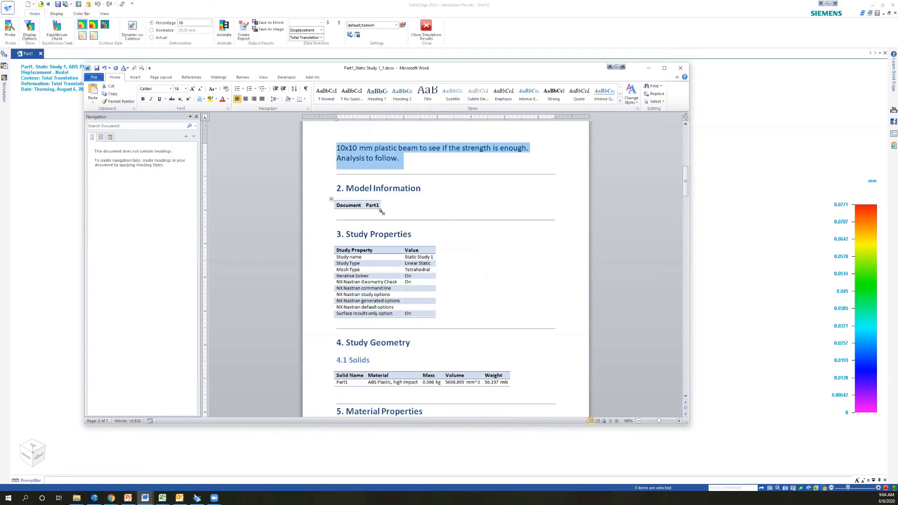
{"action": "scroll", "coordinate": [480, 256], "scroll_direction": "down", "scroll_amount": 1}
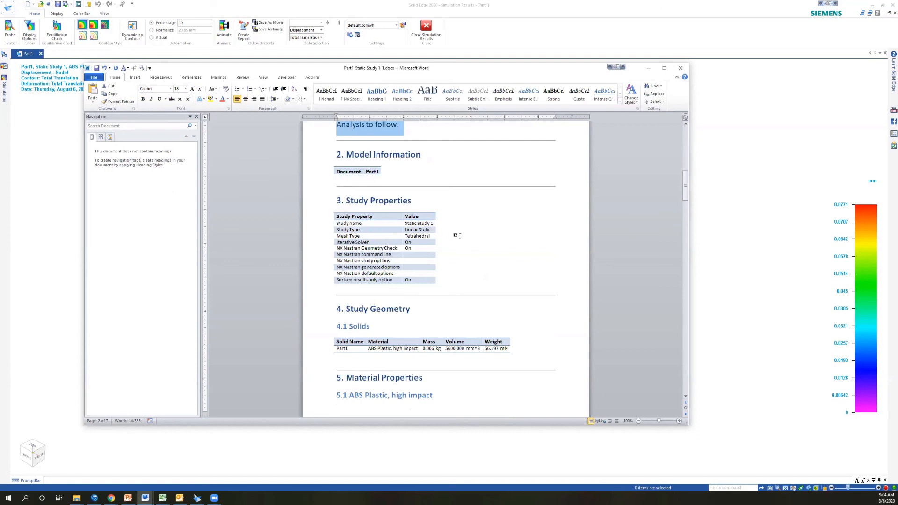
{"action": "scroll", "coordinate": [460, 237], "scroll_direction": "down", "scroll_amount": 5}
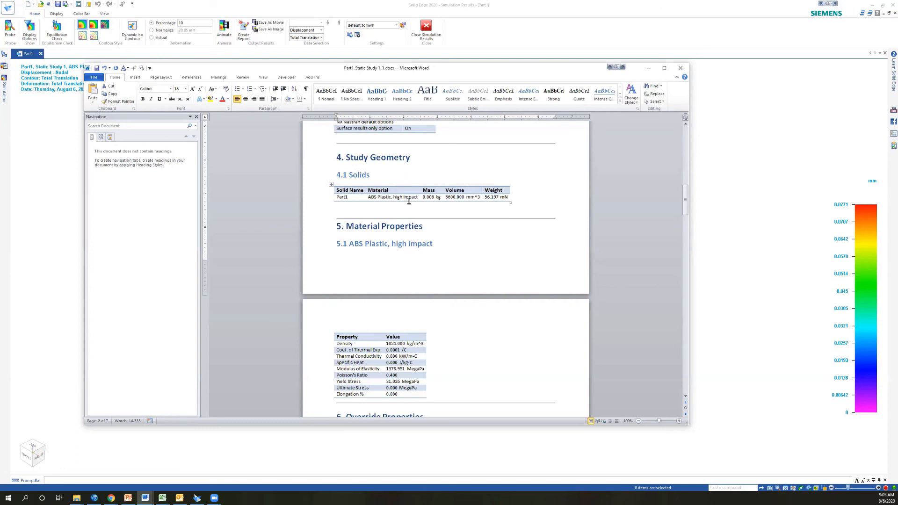
{"action": "scroll", "coordinate": [500, 230], "scroll_direction": "down", "scroll_amount": 6}
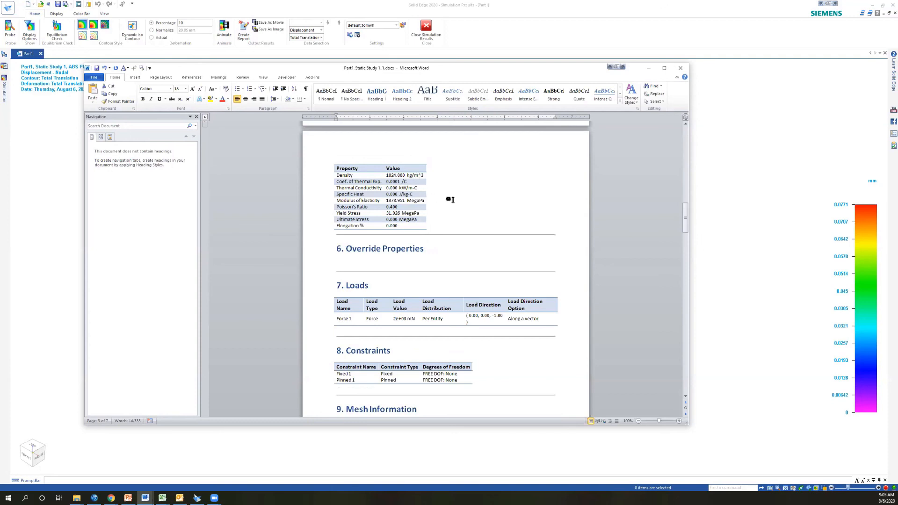
{"action": "scroll", "coordinate": [454, 196], "scroll_direction": "down", "scroll_amount": 5}
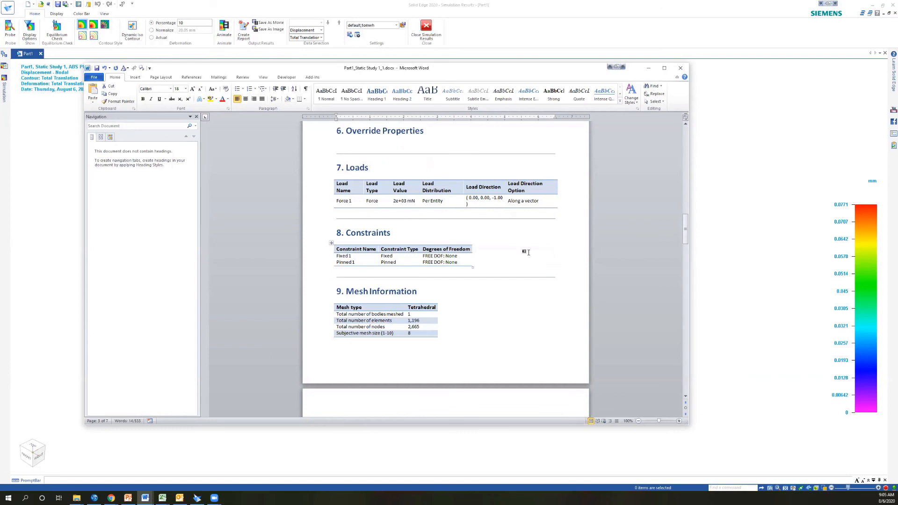
{"action": "scroll", "coordinate": [544, 206], "scroll_direction": "down", "scroll_amount": 2}
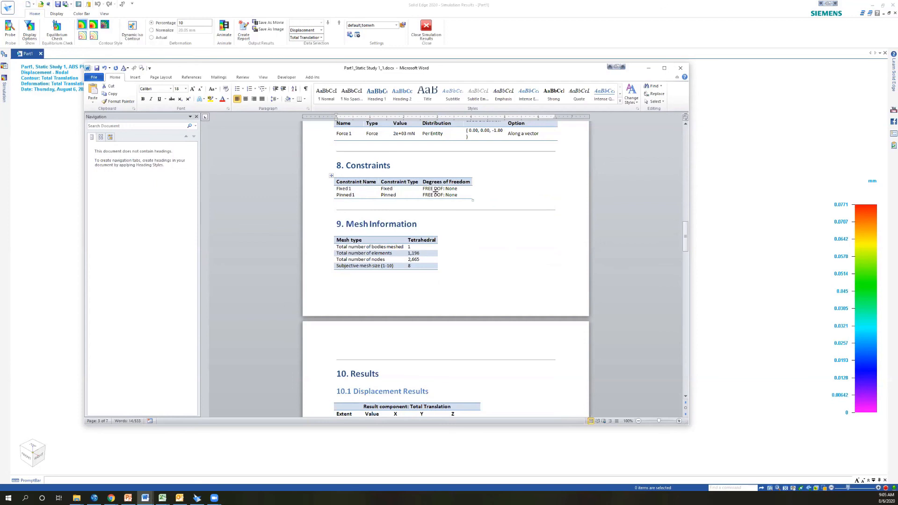
{"action": "scroll", "coordinate": [471, 198], "scroll_direction": "down", "scroll_amount": 2}
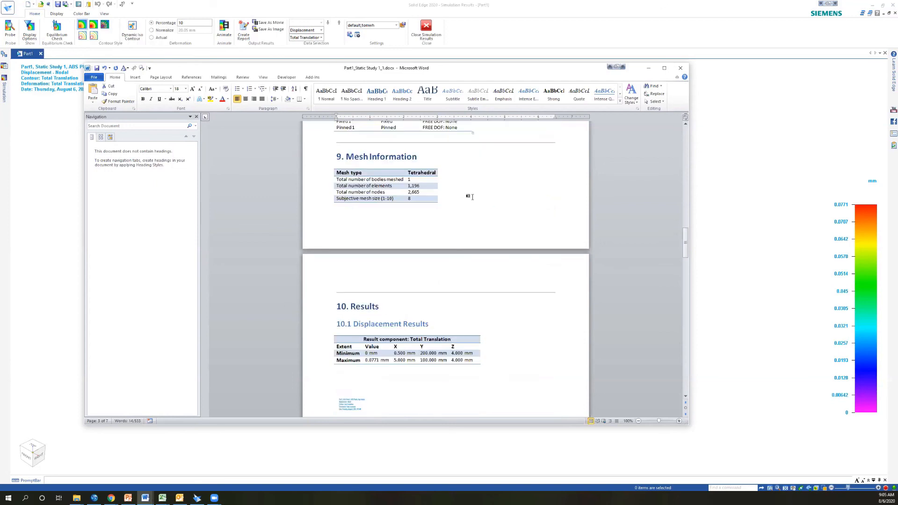
{"action": "scroll", "coordinate": [471, 197], "scroll_direction": "up", "scroll_amount": 2}
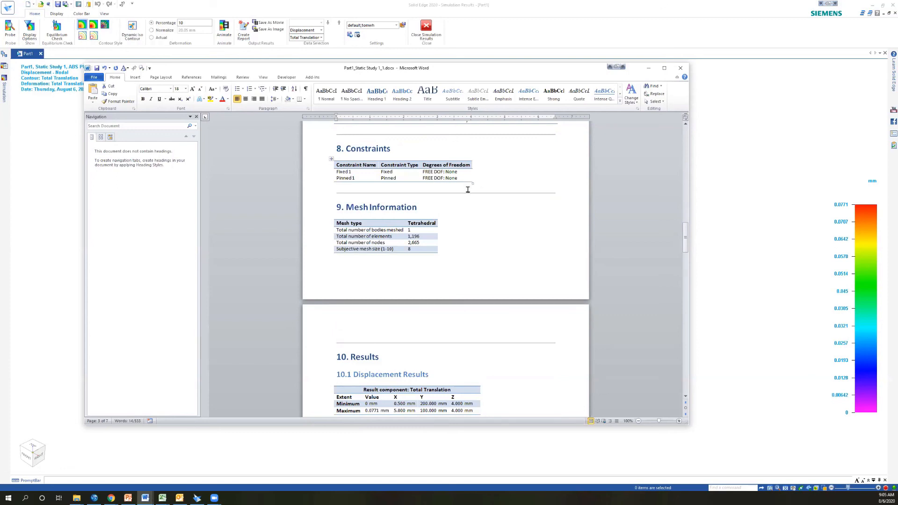
Review the report's displacement, stress, factor of safety and equilibrium check results, then read the conclusion and disclaimer
{"action": "scroll", "coordinate": [467, 206], "scroll_direction": "down", "scroll_amount": 6}
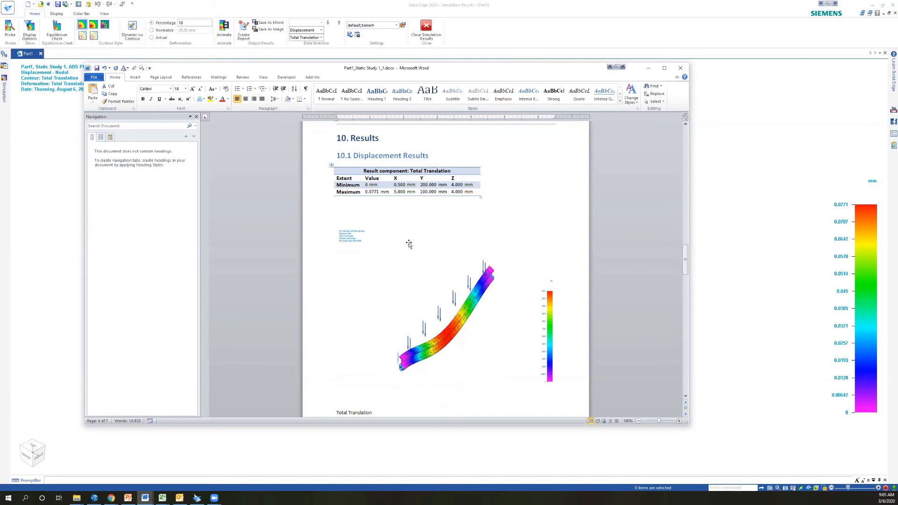
{"action": "scroll", "coordinate": [410, 242], "scroll_direction": "down", "scroll_amount": 1}
{"action": "scroll", "coordinate": [410, 243], "scroll_direction": "down", "scroll_amount": 2}
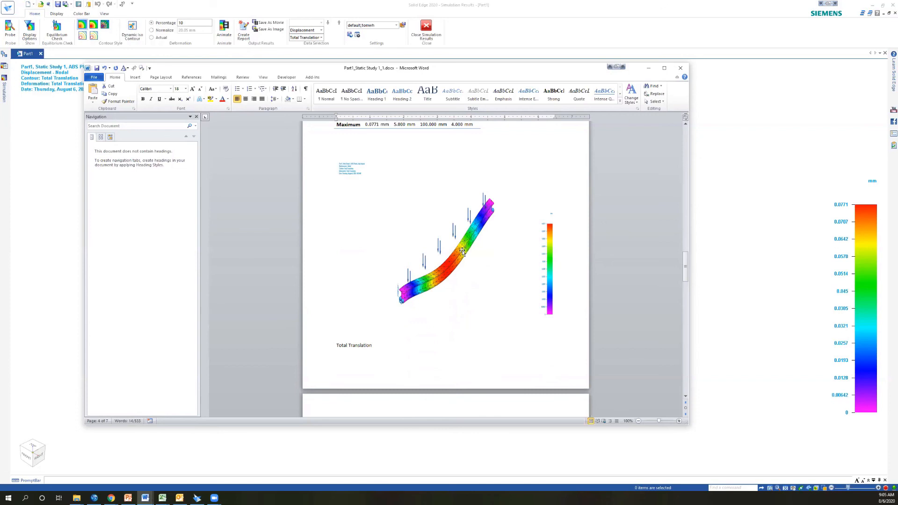
{"action": "scroll", "coordinate": [421, 234], "scroll_direction": "down", "scroll_amount": 10}
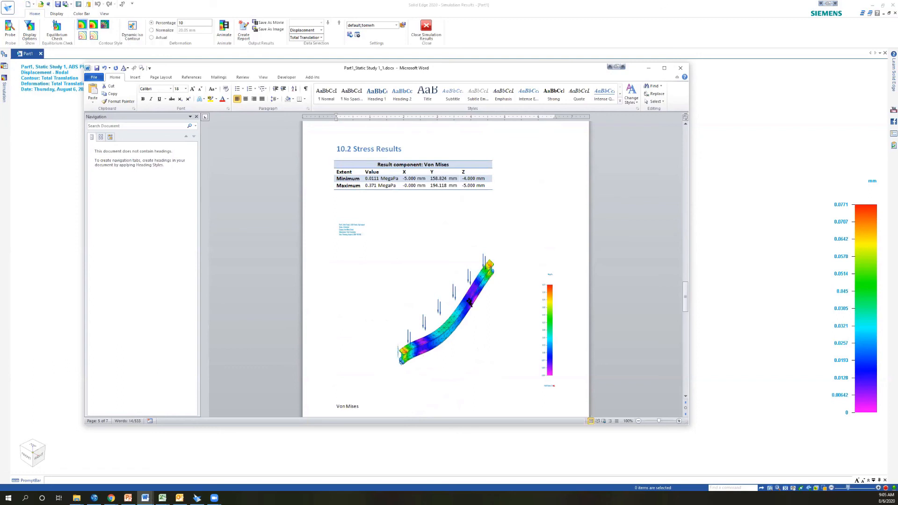
{"action": "scroll", "coordinate": [469, 304], "scroll_direction": "down", "scroll_amount": 12}
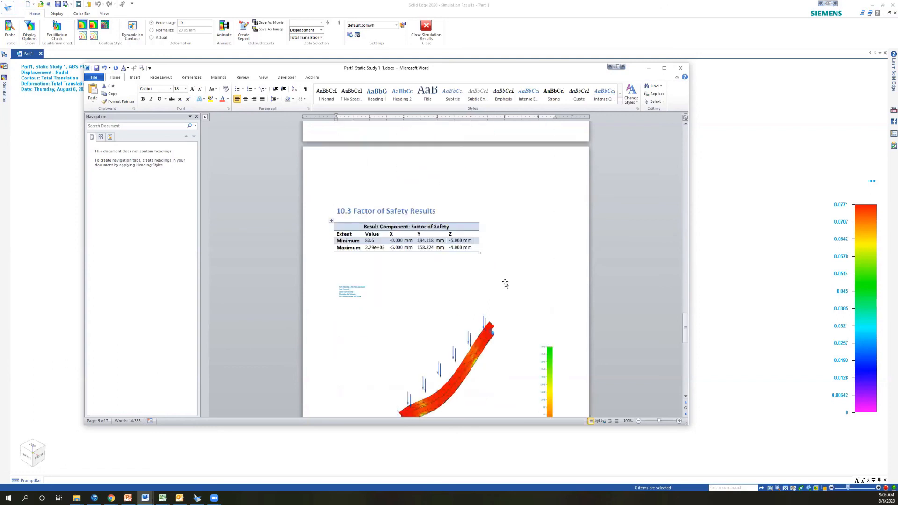
{"action": "scroll", "coordinate": [506, 283], "scroll_direction": "down", "scroll_amount": 3}
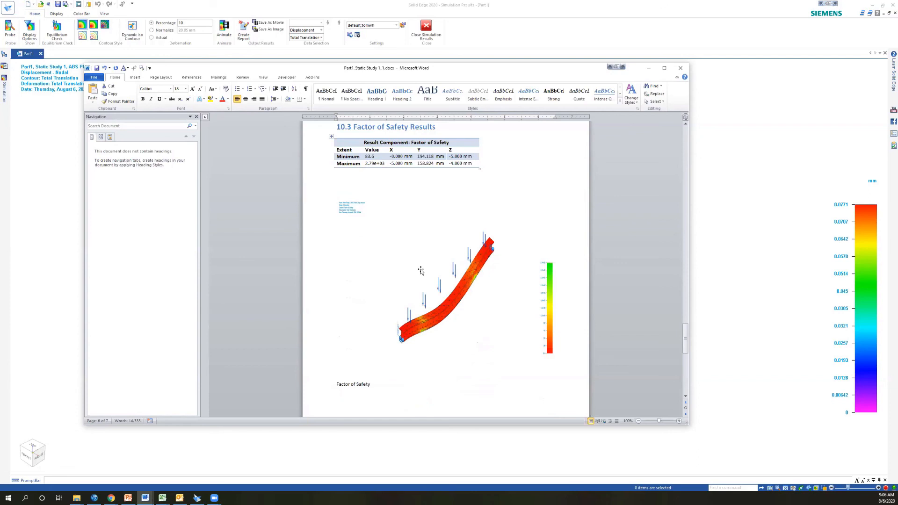
{"action": "scroll", "coordinate": [424, 267], "scroll_direction": "down", "scroll_amount": 14}
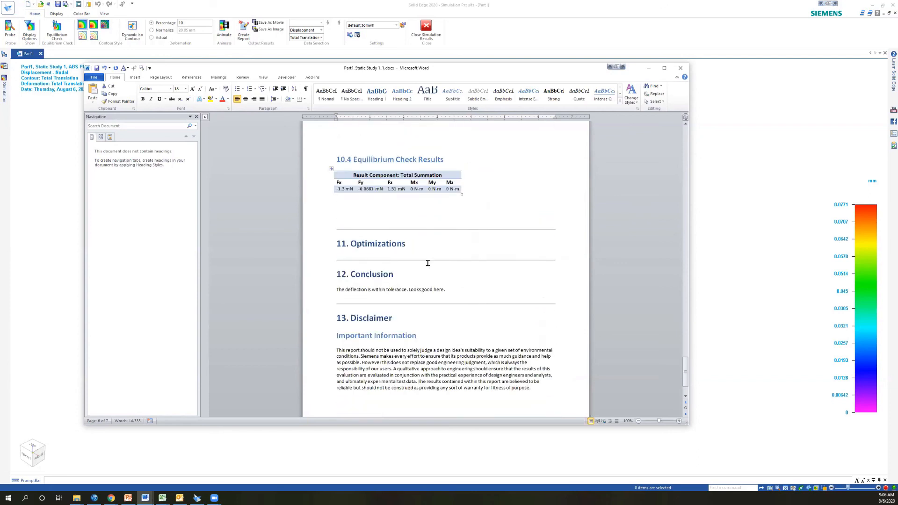
{"action": "scroll", "coordinate": [401, 243], "scroll_direction": "down", "scroll_amount": 2}
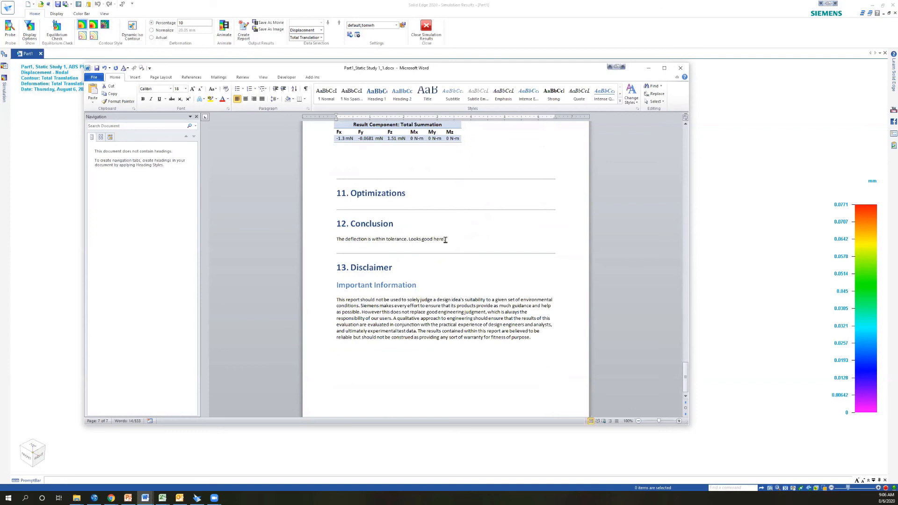
{"action": "scroll", "coordinate": [446, 239], "scroll_direction": "down", "scroll_amount": 1}
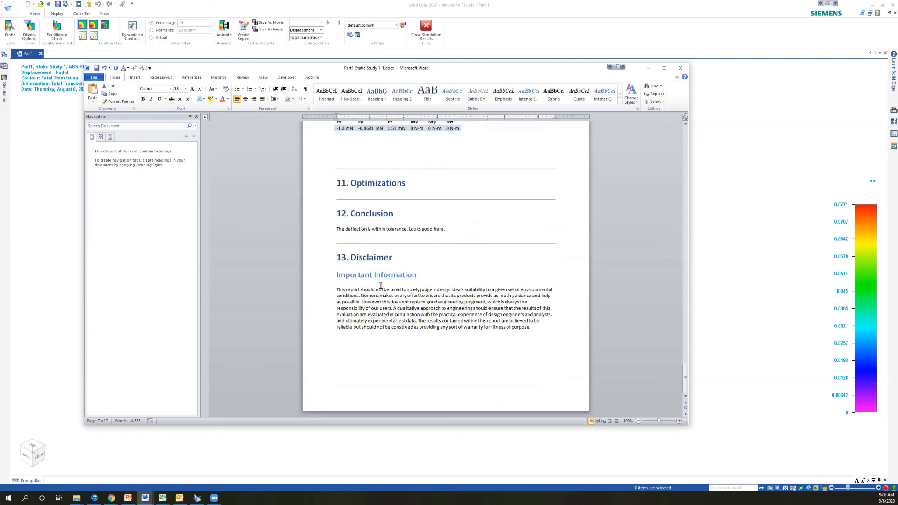